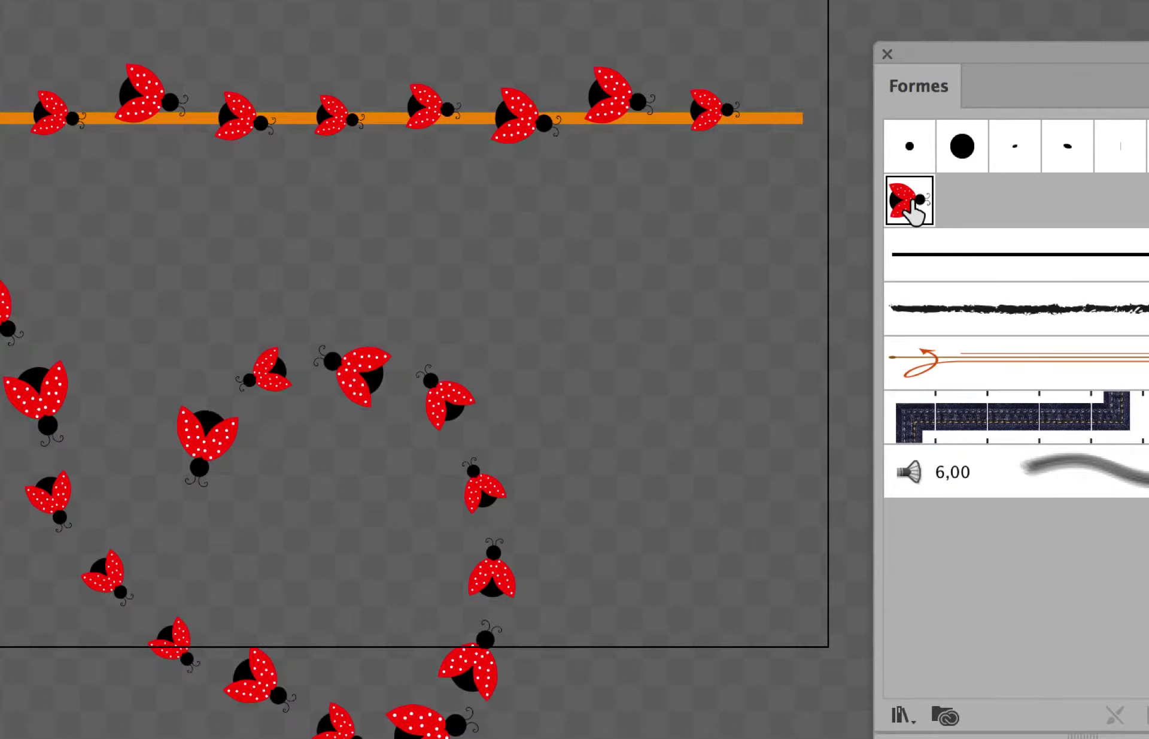
- Set the ladybug scatter brush's spacing to Random, ranging about 88% to 84%
{"action": "double_click", "coordinate": [911, 201]}
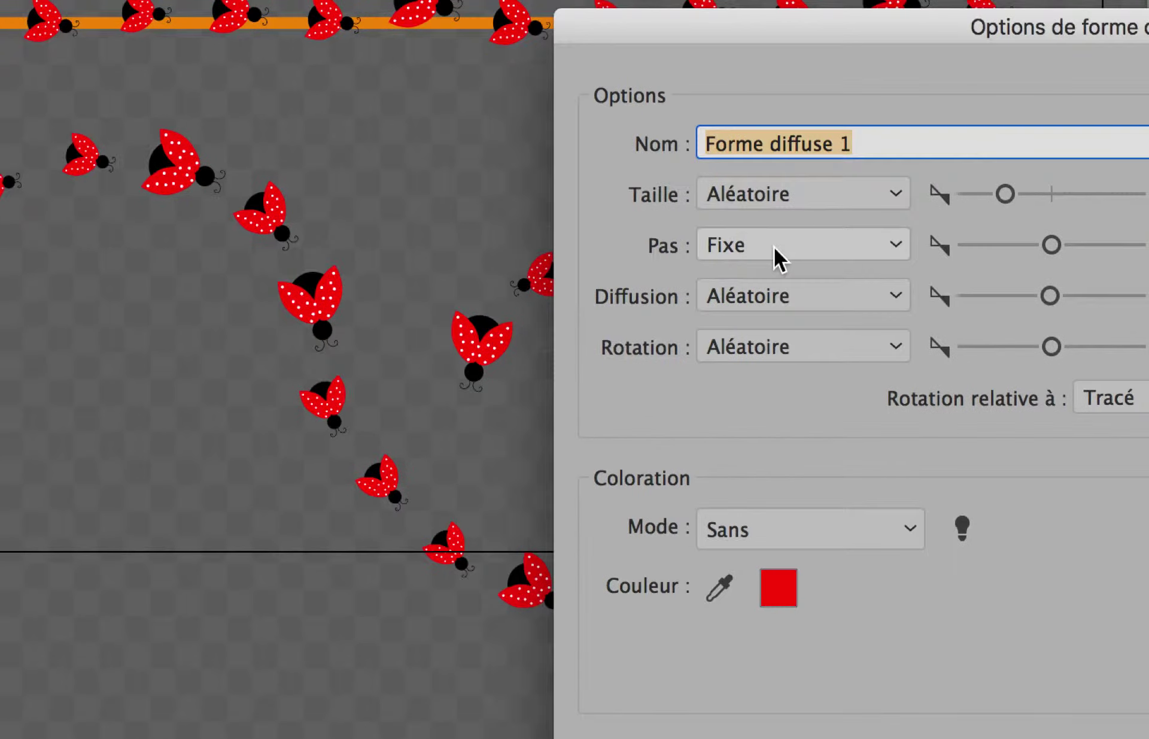
{"action": "left_click", "coordinate": [775, 246]}
{"action": "left_click", "coordinate": [784, 270]}
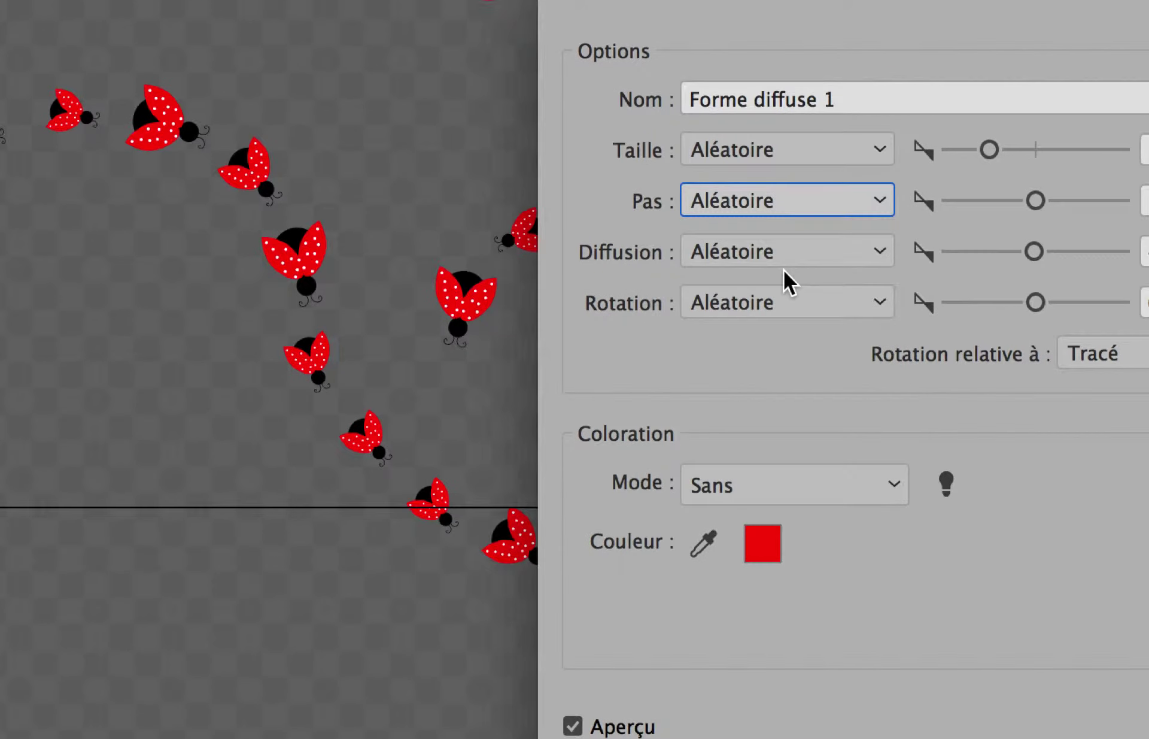
{"action": "left_click_drag", "start_coordinate": [873, 250], "coordinate": [864, 250]}
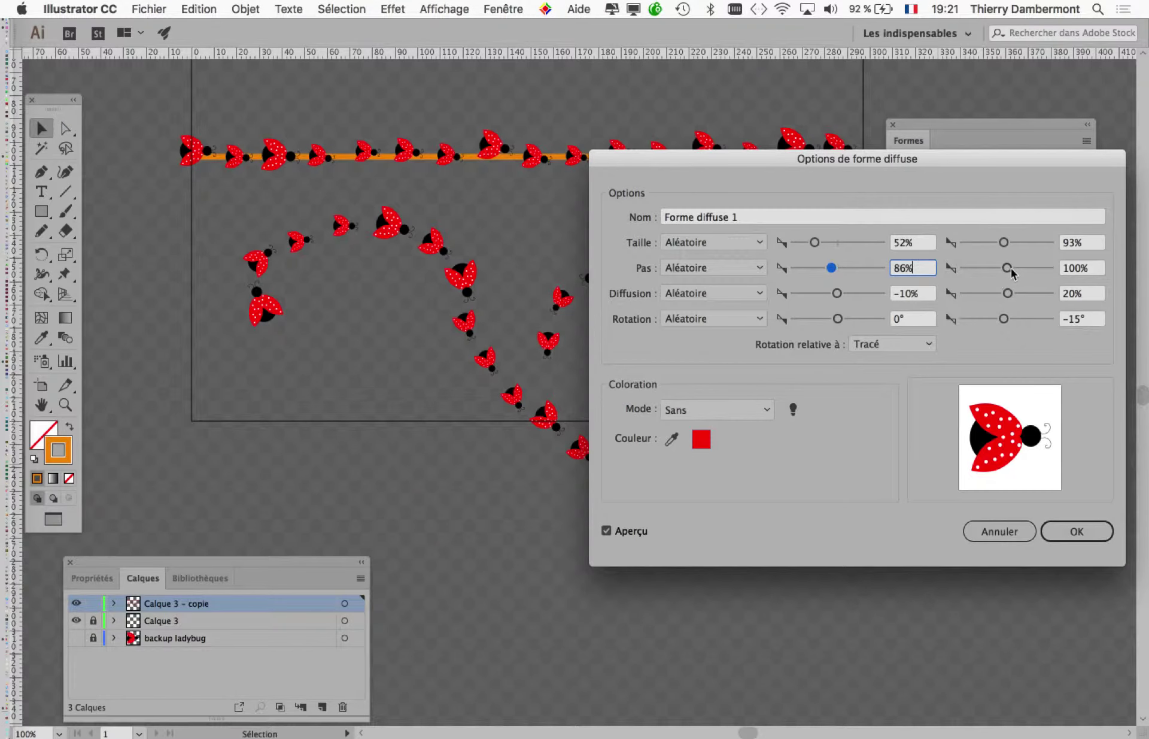
{"action": "left_click_drag", "start_coordinate": [1007, 268], "coordinate": [999, 270]}
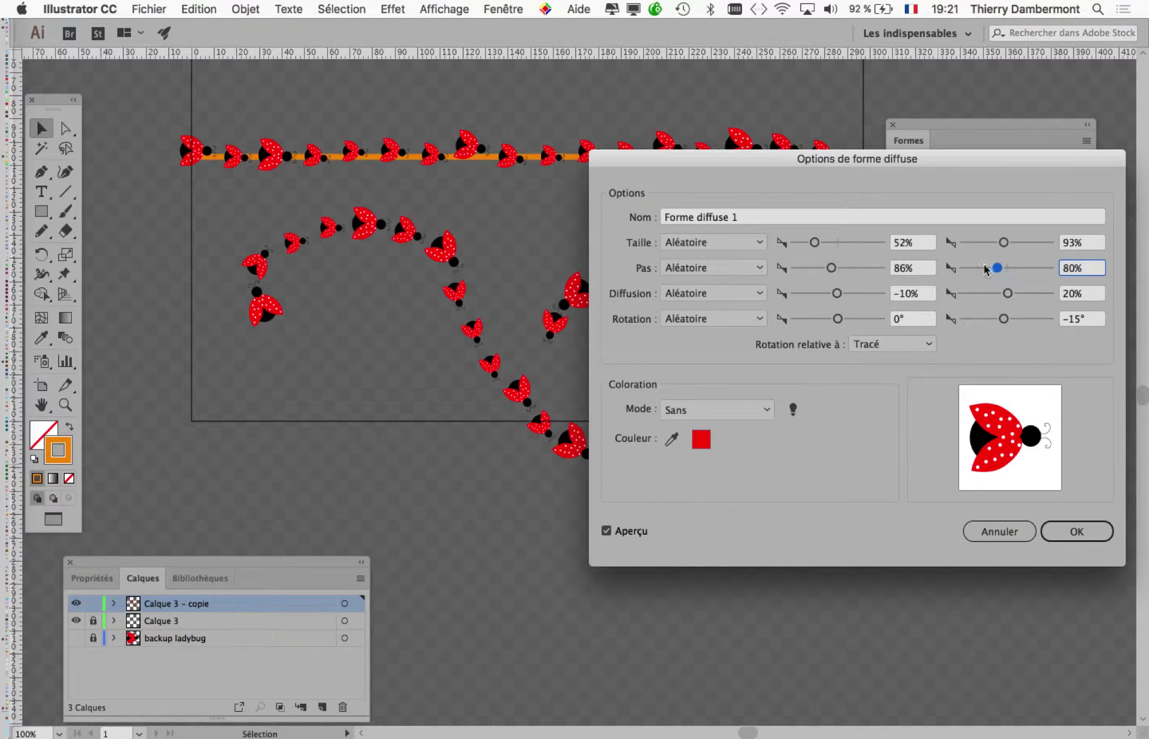
{"action": "left_click", "coordinate": [827, 269]}
{"action": "mouse_move", "coordinate": [831, 267]}
{"action": "left_mouse_down"}
{"action": "mouse_move", "coordinate": [819, 268]}
{"action": "mouse_move", "coordinate": [833, 267]}
{"action": "left_mouse_up"}
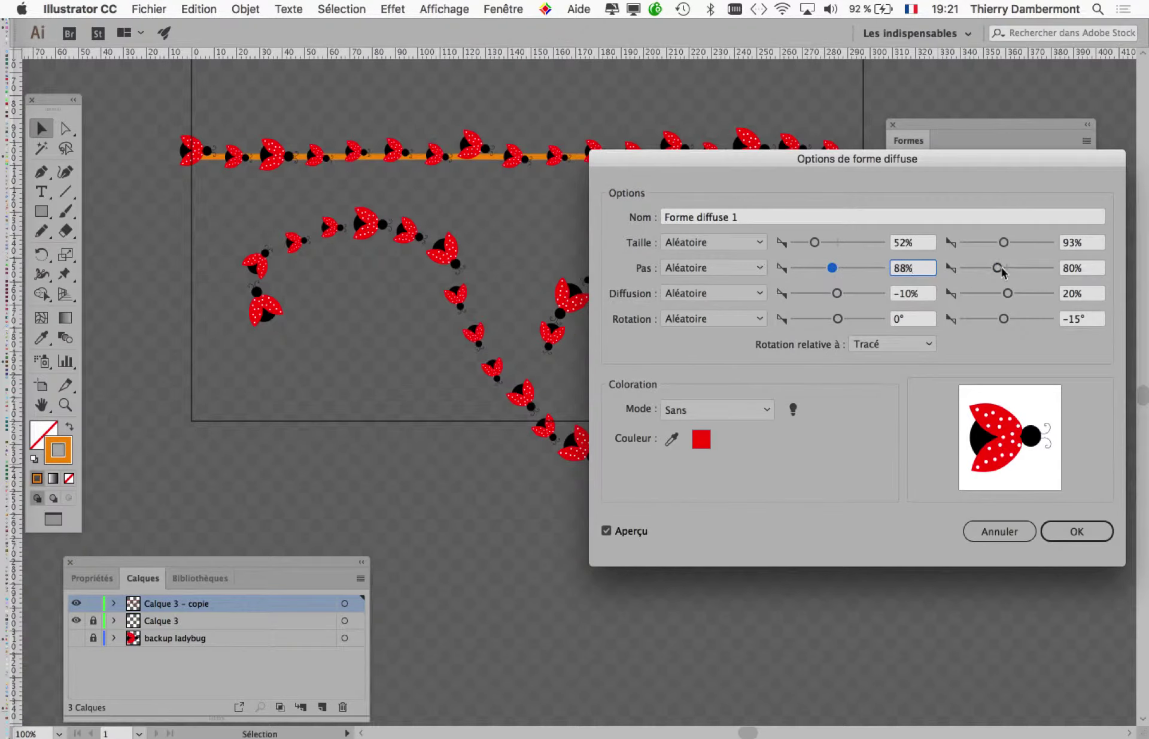
{"action": "left_click_drag", "start_coordinate": [998, 268], "coordinate": [1001, 268]}
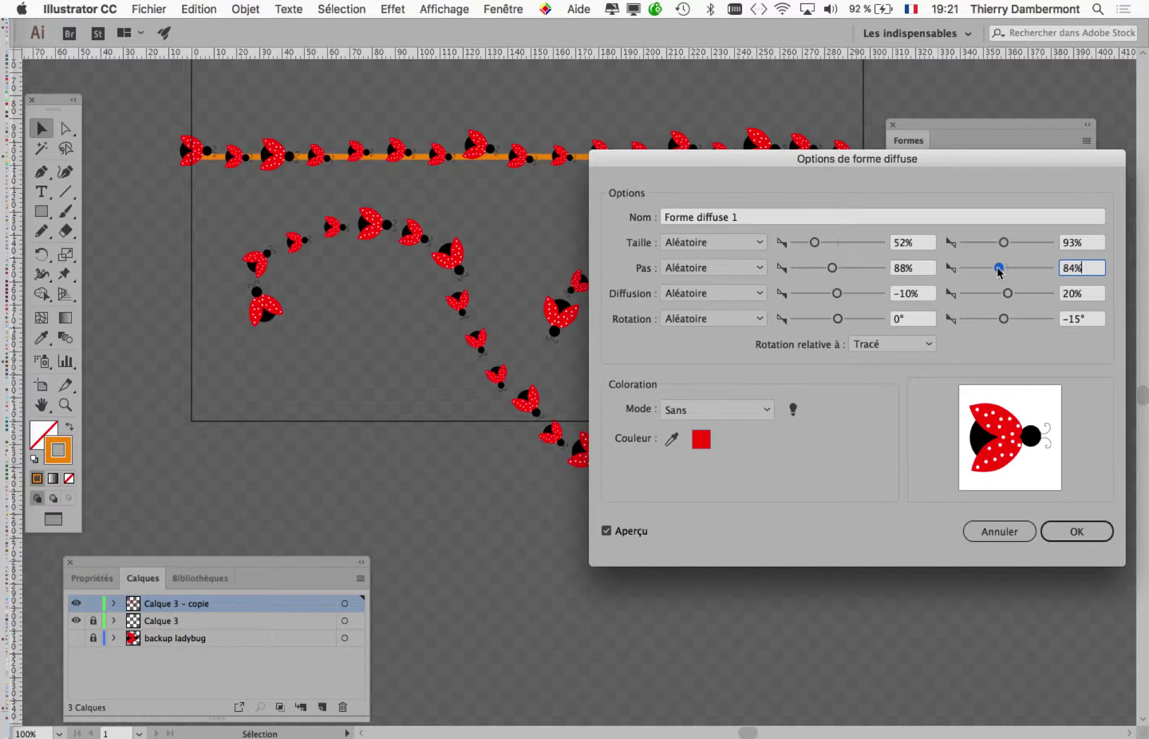
{"action": "left_click", "coordinate": [1077, 531]}
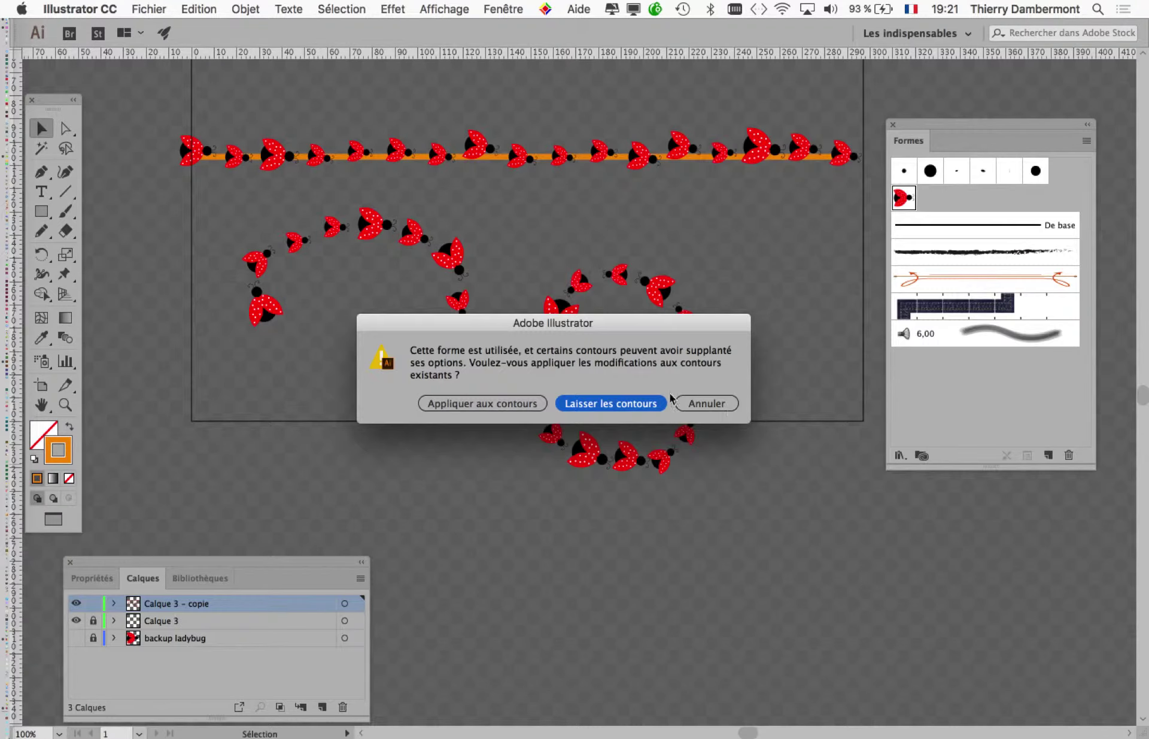
- Apply the revised brush to existing strokes and select the curly ladybug path
{"action": "left_click", "coordinate": [500, 401]}
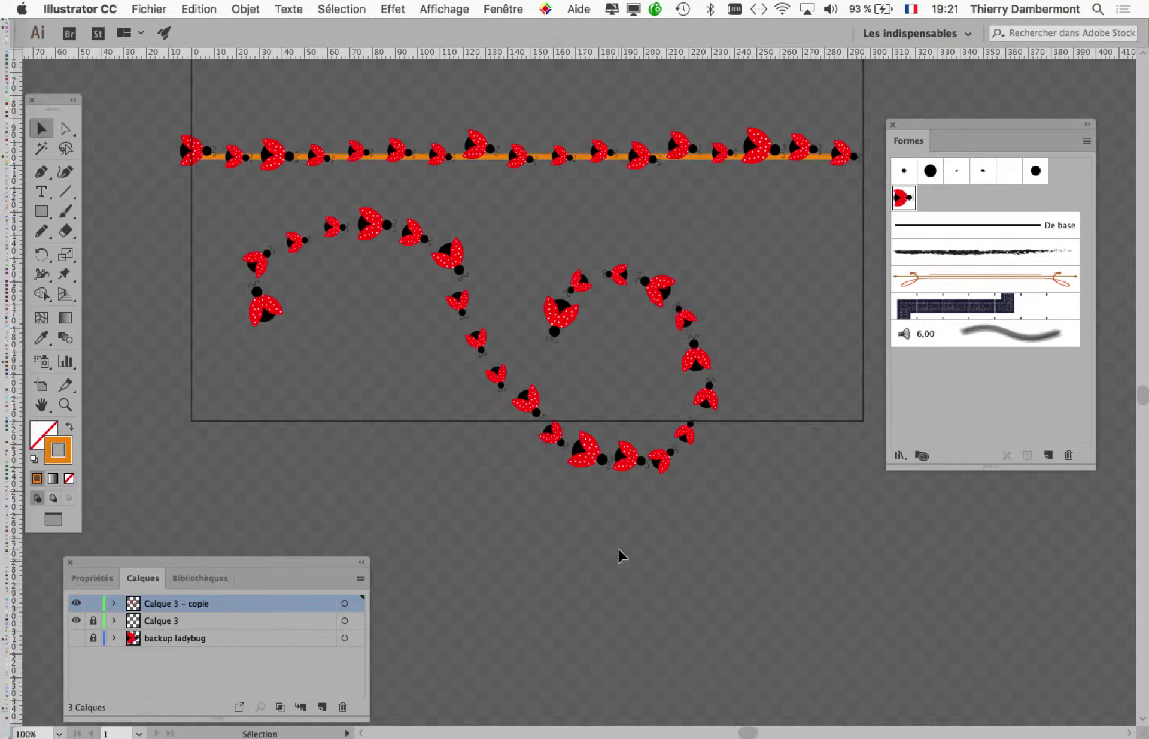
{"action": "left_click", "coordinate": [626, 281]}
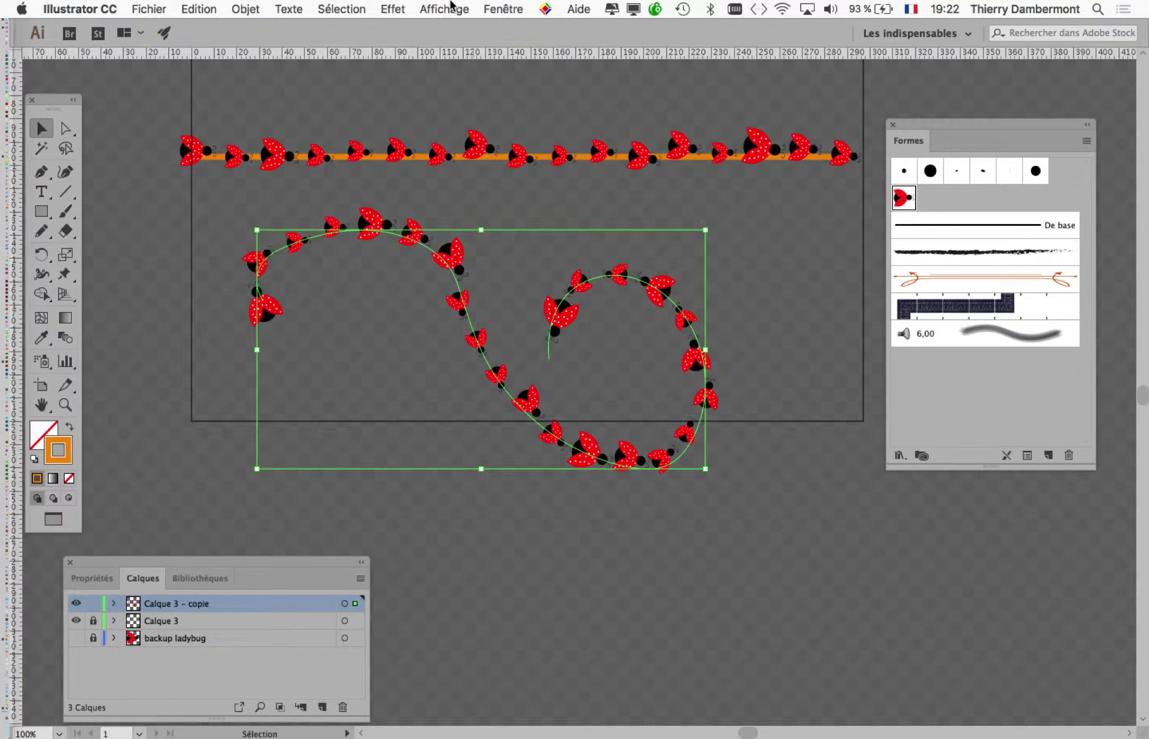
- Hide the transparency grid from the View menu and pan the artwork down and right
{"action": "left_click", "coordinate": [450, 6]}
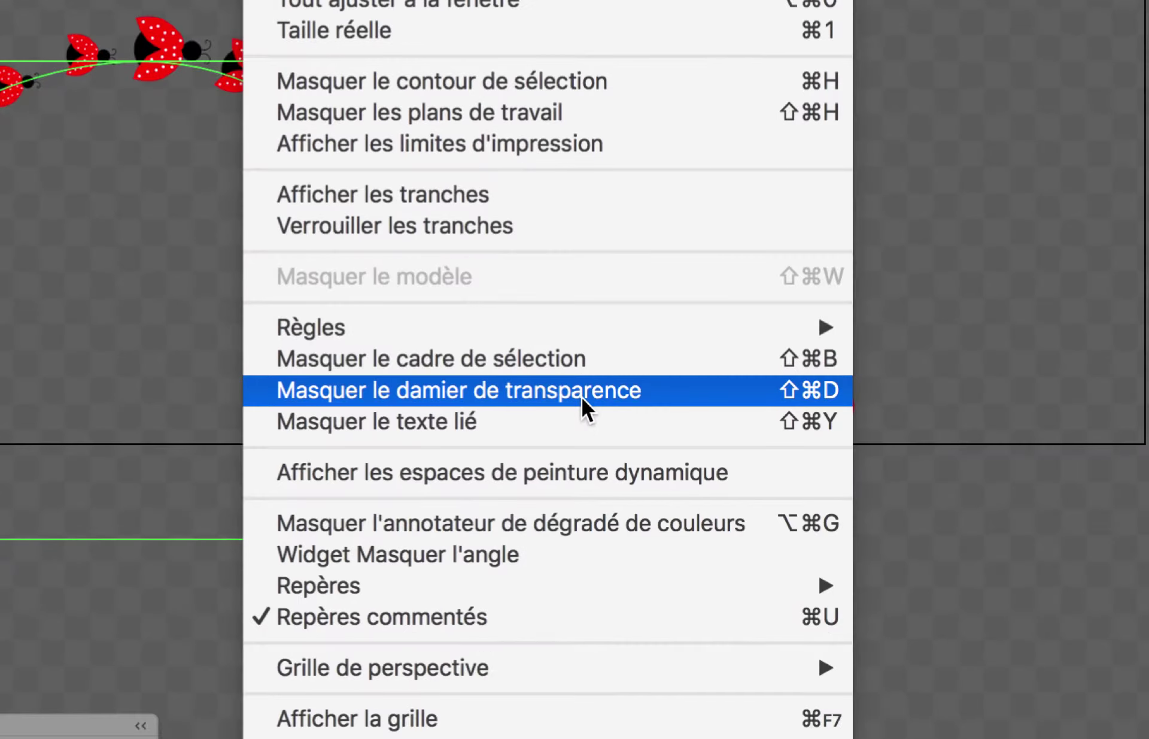
{"action": "left_click", "coordinate": [582, 399]}
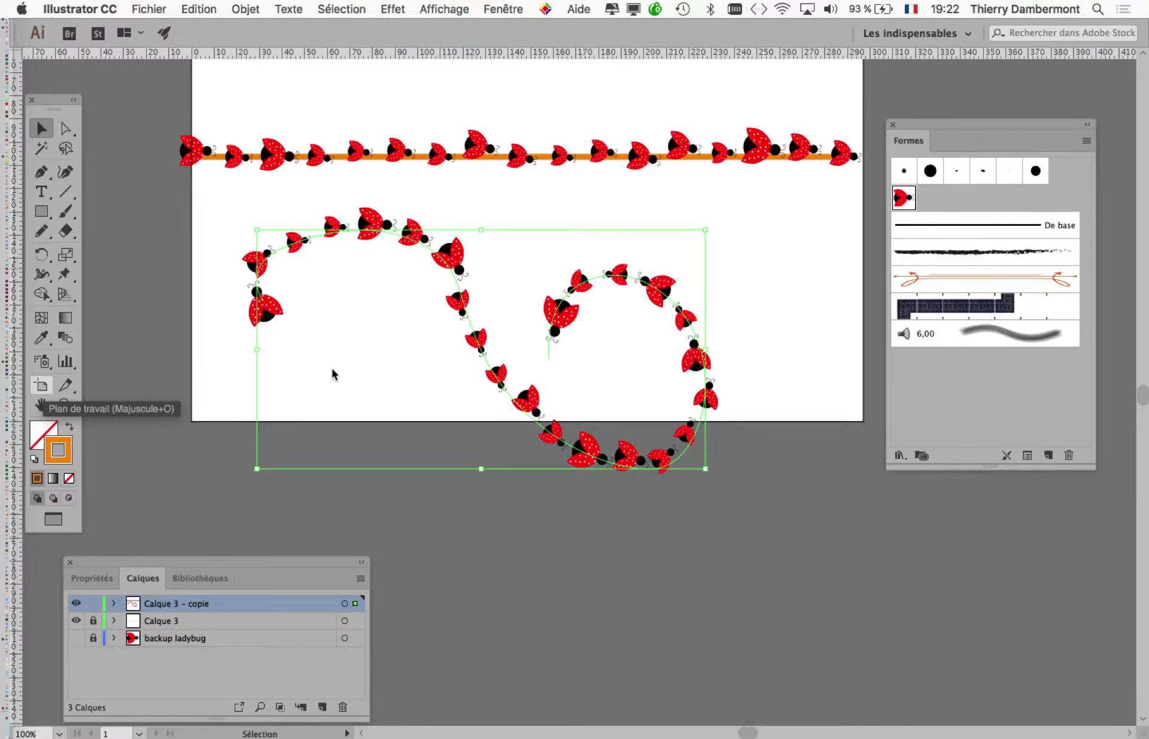
{"action": "left_click_drag", "start_coordinate": [460, 393], "coordinate": [474, 455]}
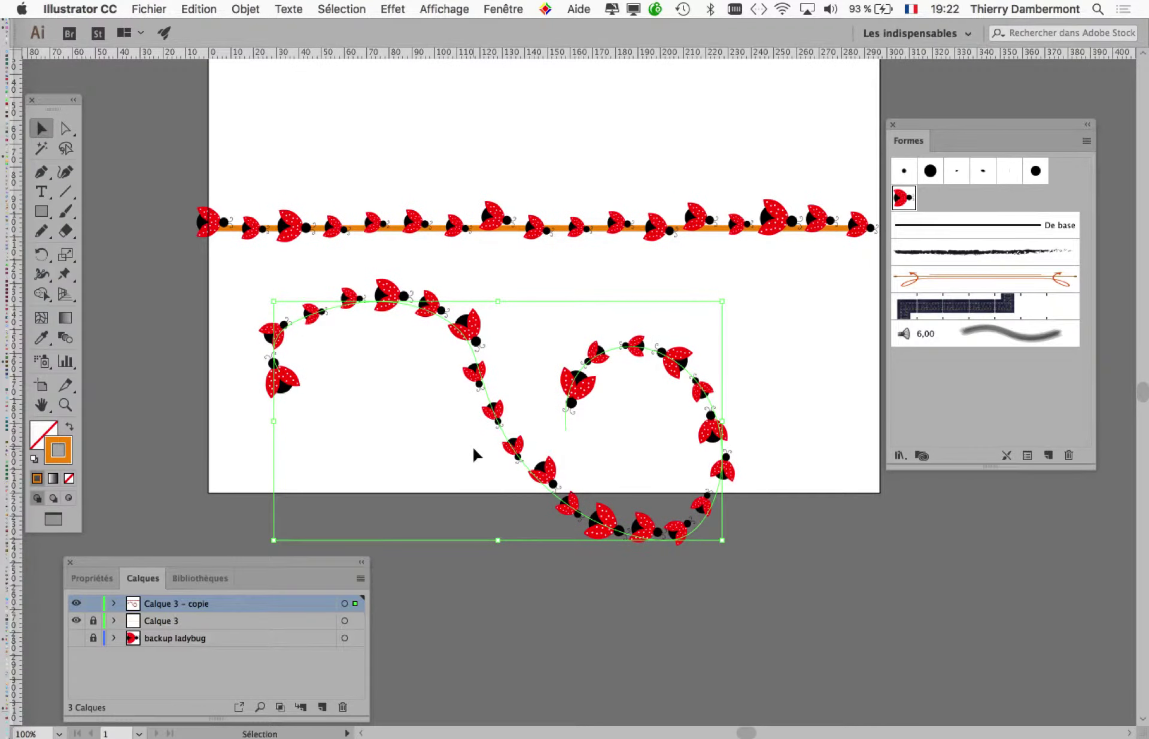
- Drag the artboard corners outward so both ladybug paths fit, with the Layers panel moved aside
{"action": "scroll", "coordinate": [474, 455], "scroll_direction": "down", "scroll_amount": 1}
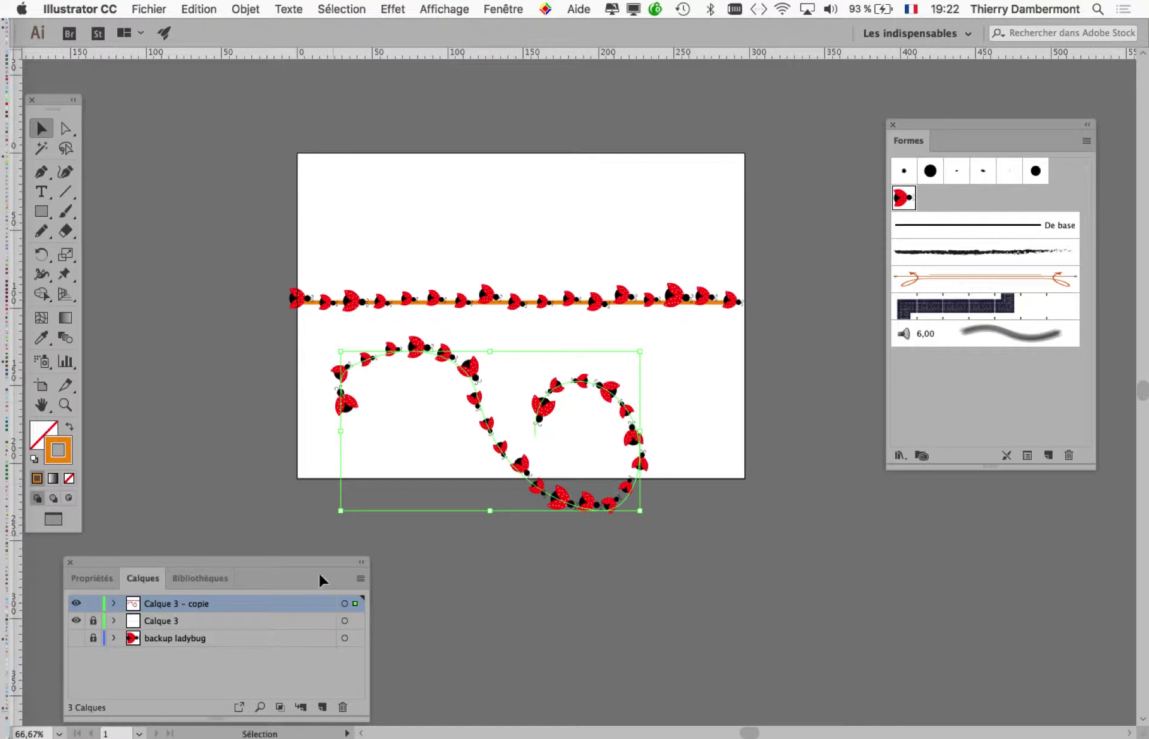
{"action": "left_click_drag", "start_coordinate": [332, 562], "coordinate": [595, 585]}
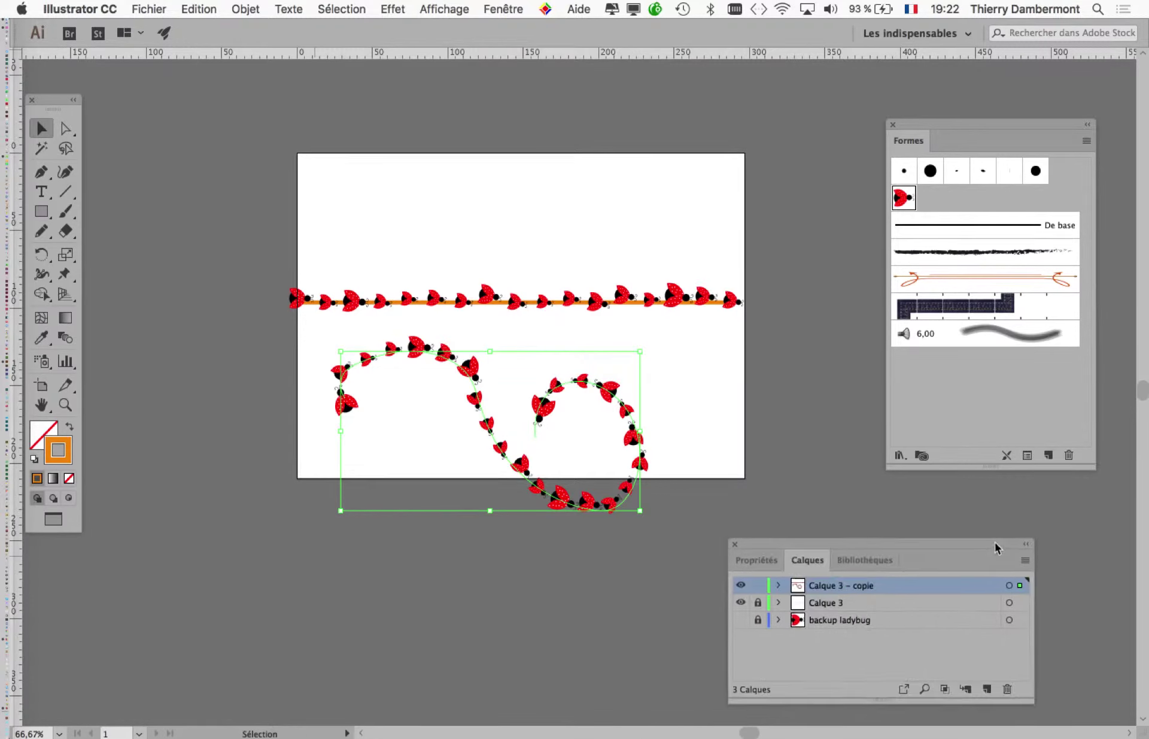
{"action": "left_click_drag", "start_coordinate": [669, 591], "coordinate": [1048, 556]}
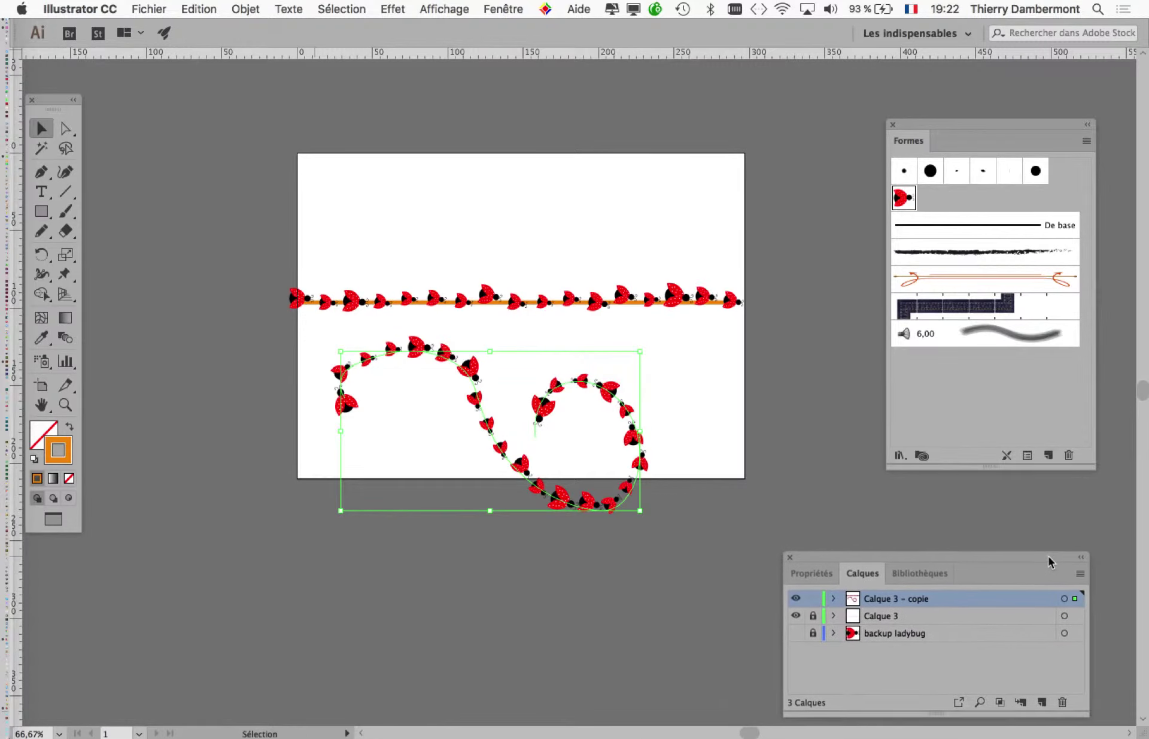
{"action": "left_click", "coordinate": [43, 389]}
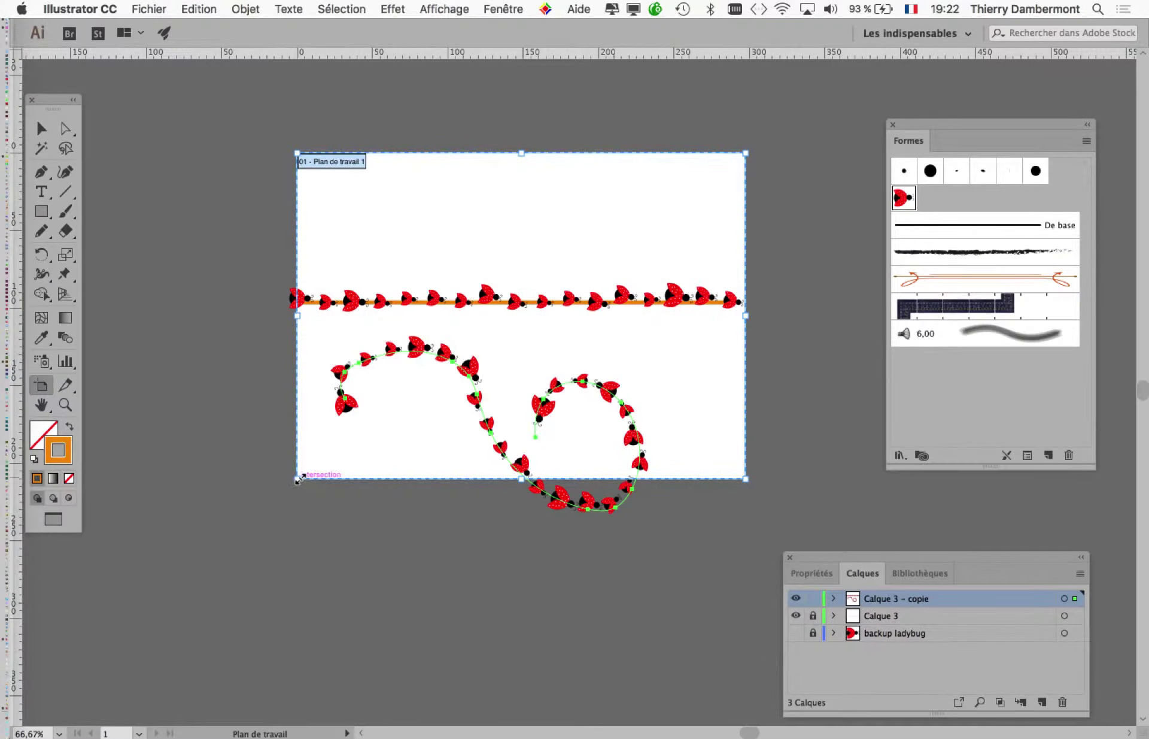
{"action": "left_click_drag", "start_coordinate": [298, 479], "coordinate": [260, 585]}
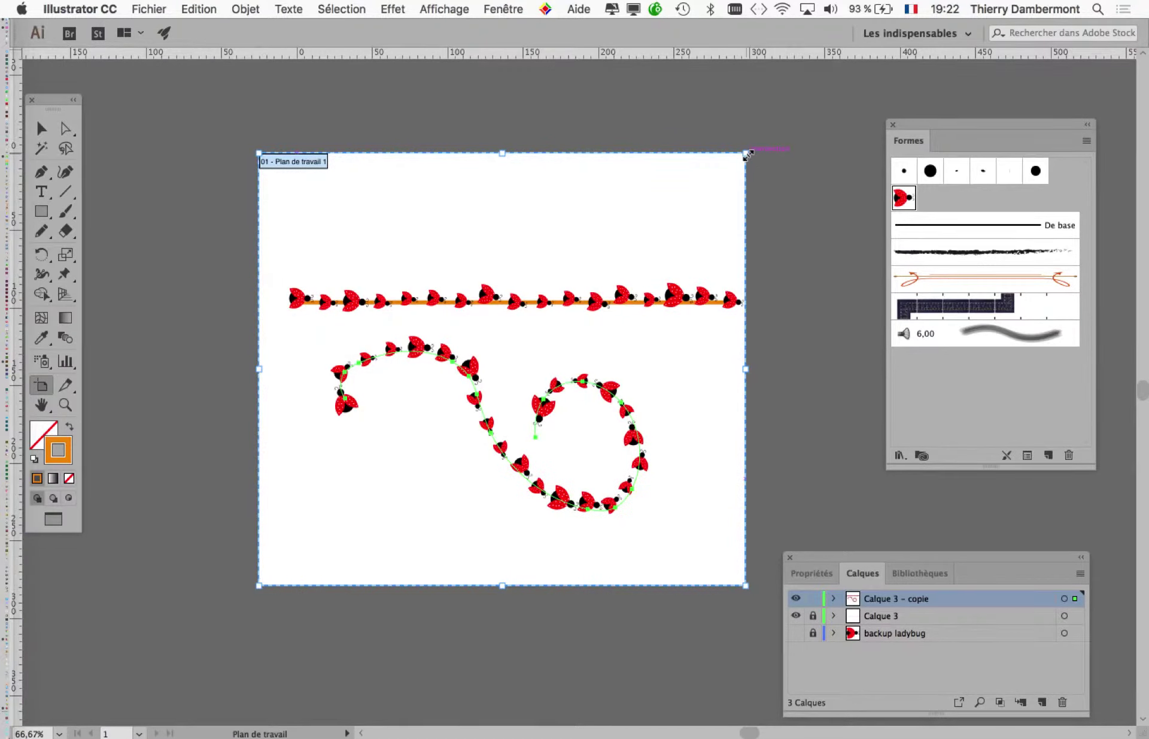
{"action": "left_click_drag", "start_coordinate": [746, 153], "coordinate": [778, 153]}
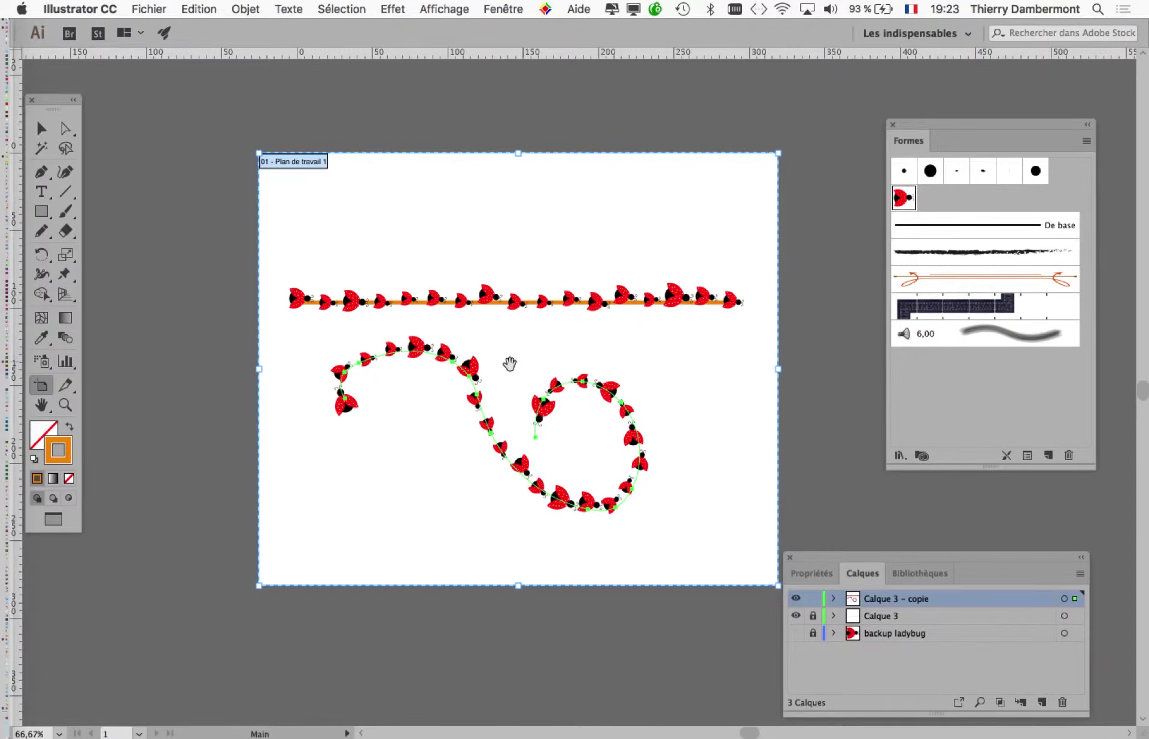
{"action": "mouse_move", "coordinate": [511, 364]}
{"action": "left_mouse_down"}
{"action": "mouse_move", "coordinate": [446, 296]}
{"action": "mouse_move", "coordinate": [446, 308]}
{"action": "left_mouse_up"}
- Reselect the curly ladybug path with the Selection tool and bring up the Effect menu
{"action": "left_click", "coordinate": [48, 136]}
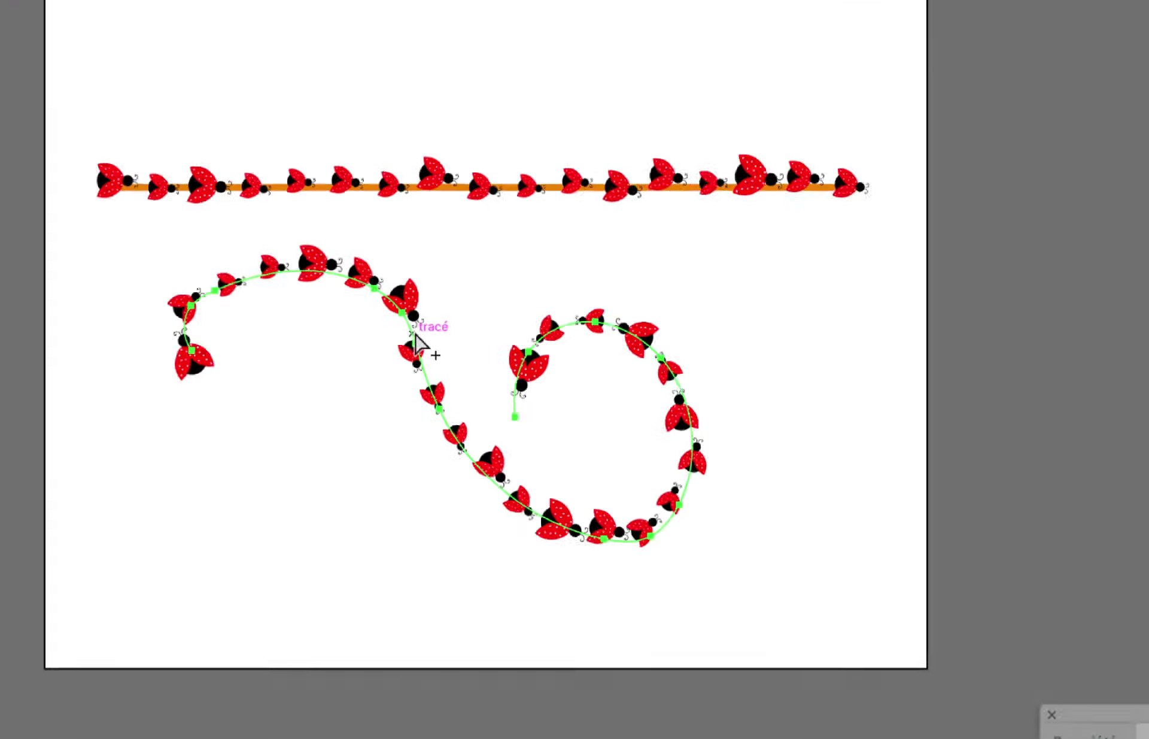
{"action": "left_click", "coordinate": [415, 339]}
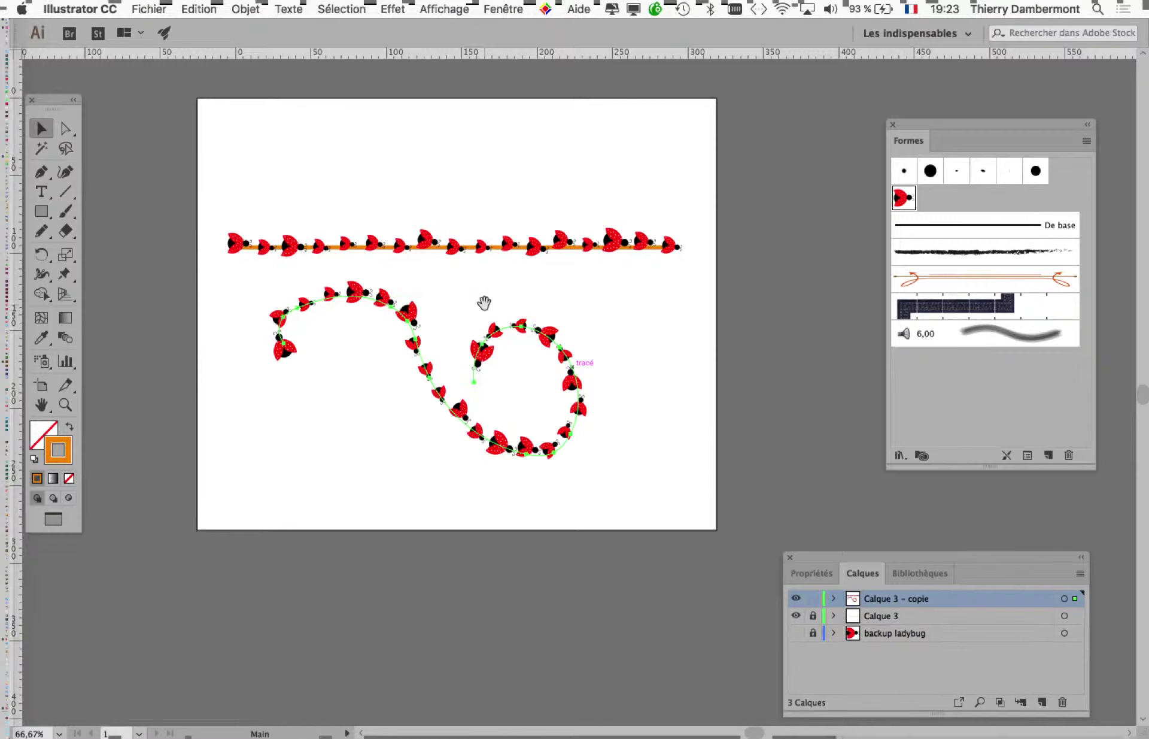
{"action": "left_click_drag", "start_coordinate": [484, 303], "coordinate": [423, 305]}
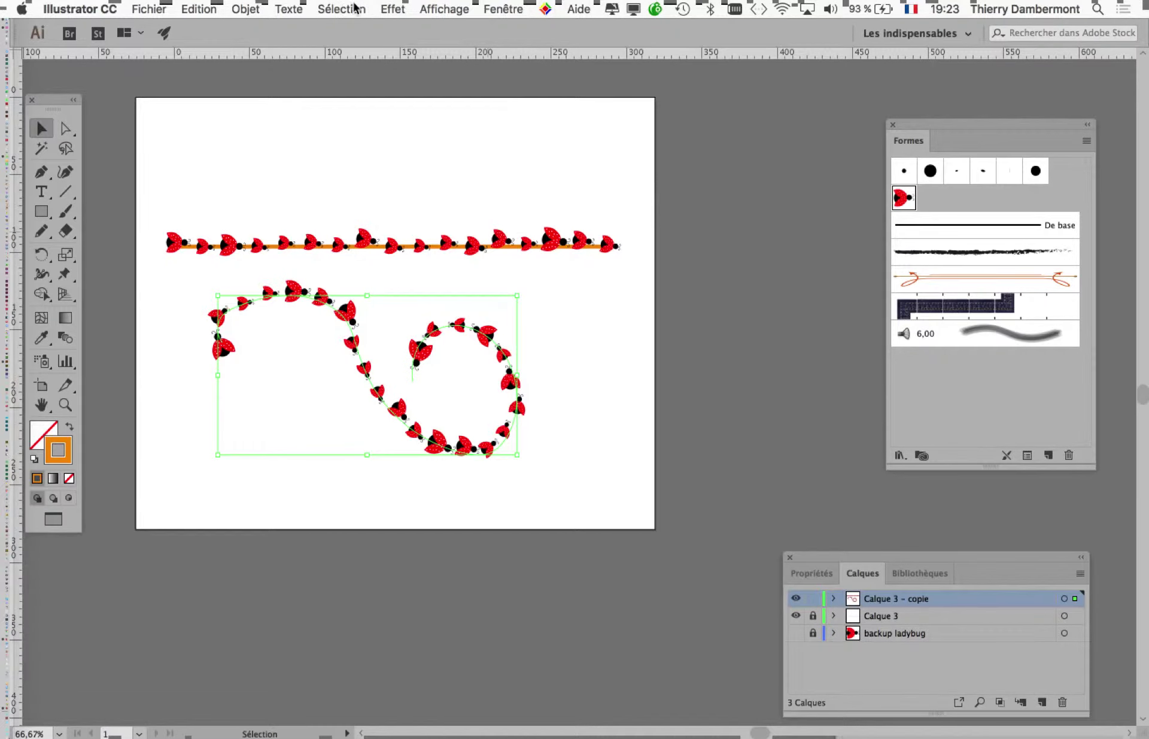
{"action": "left_click", "coordinate": [390, 8]}
{"action": "mouse_move", "coordinate": [431, 220]}
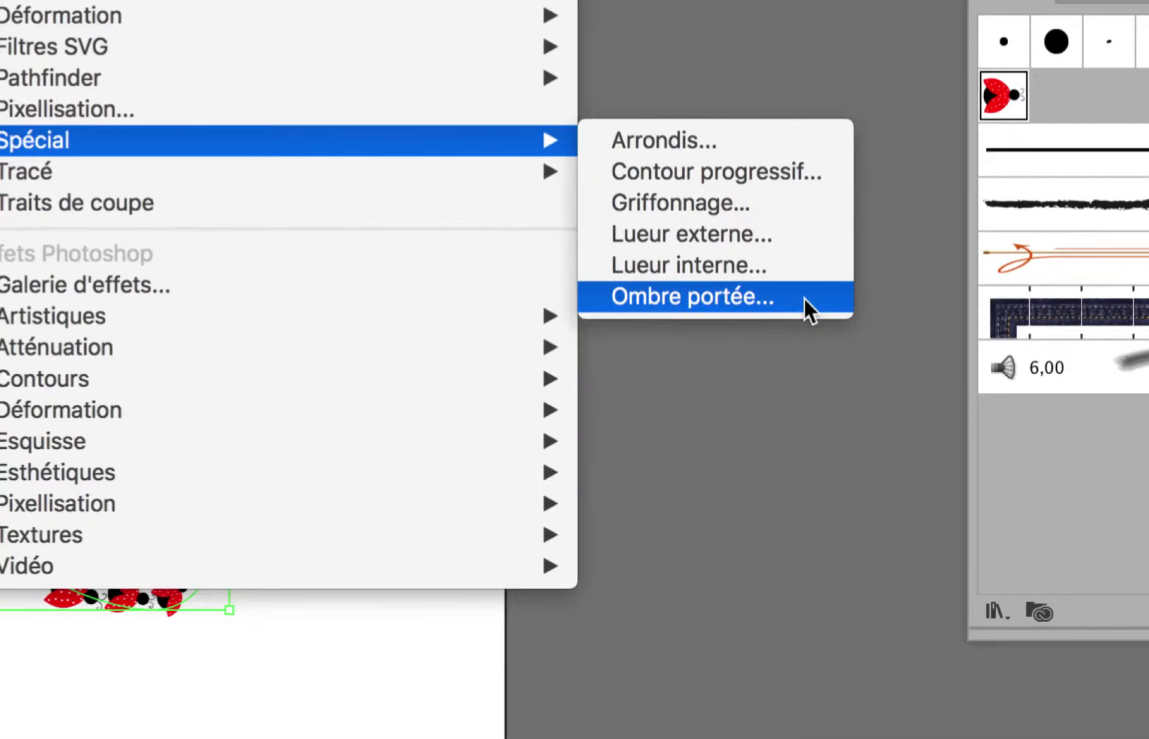
- Apply a Multiply drop shadow at 40% opacity, 2.47 mm offsets and 1.76 mm blur
{"action": "left_click", "coordinate": [805, 303]}
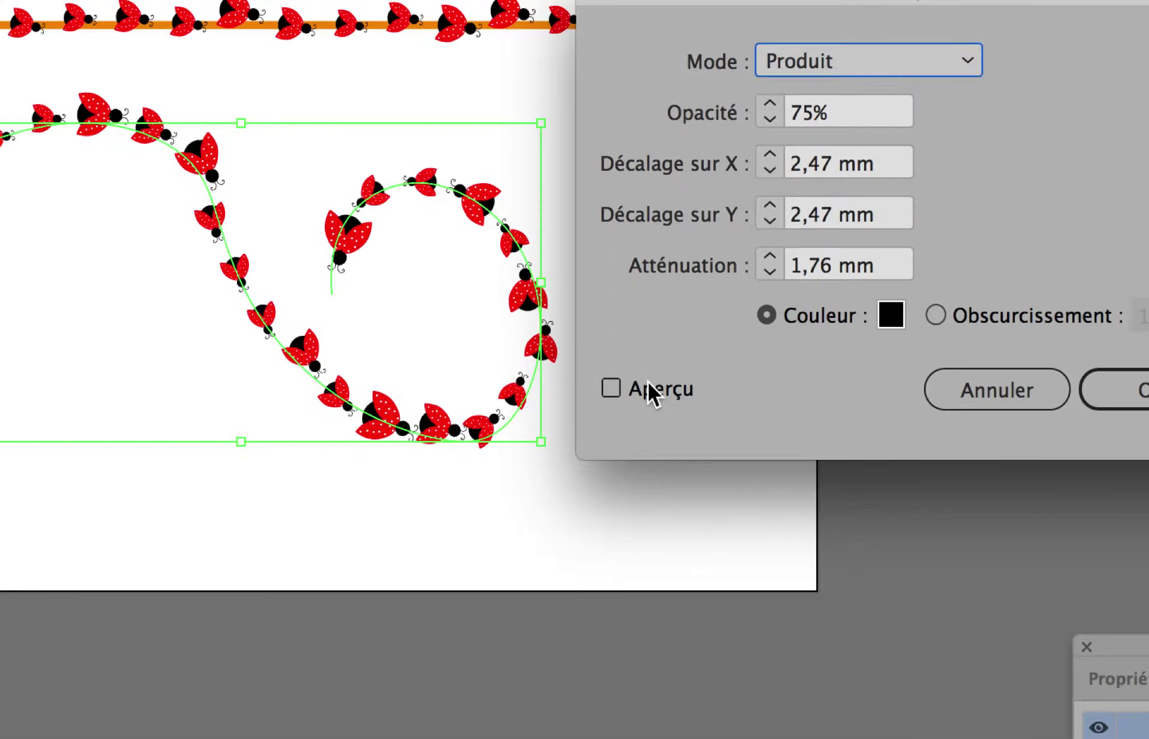
{"action": "left_click", "coordinate": [648, 388]}
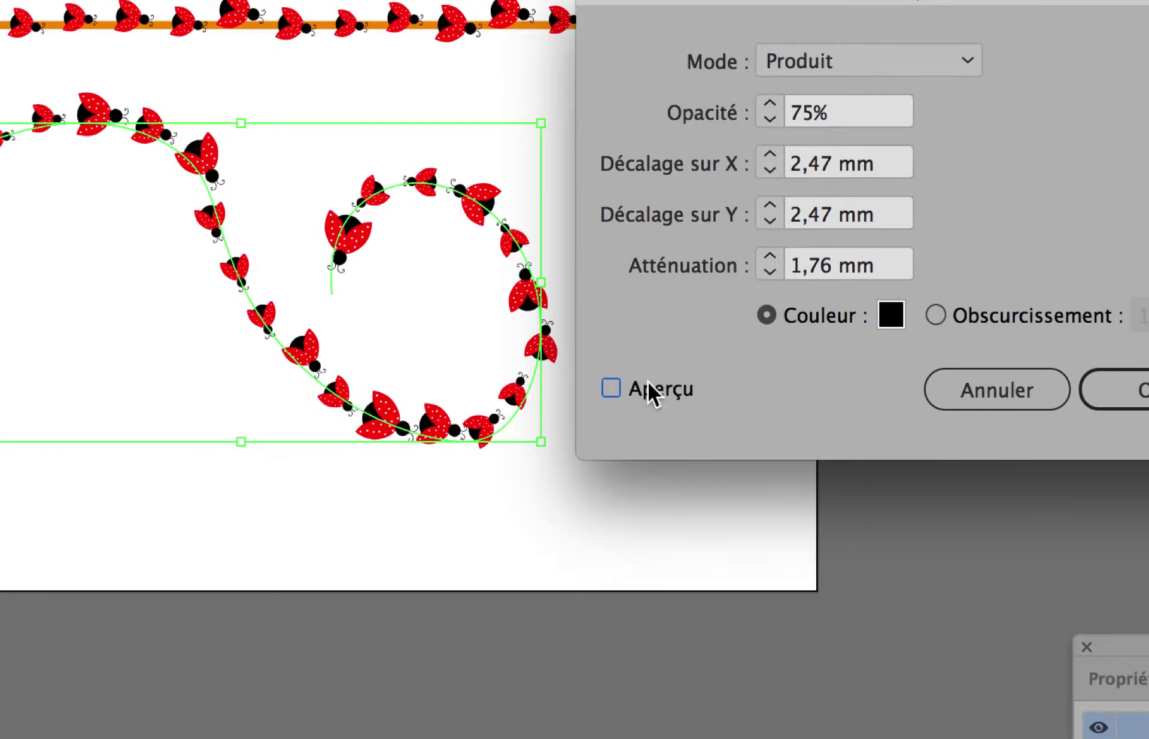
{"action": "left_click", "coordinate": [646, 387]}
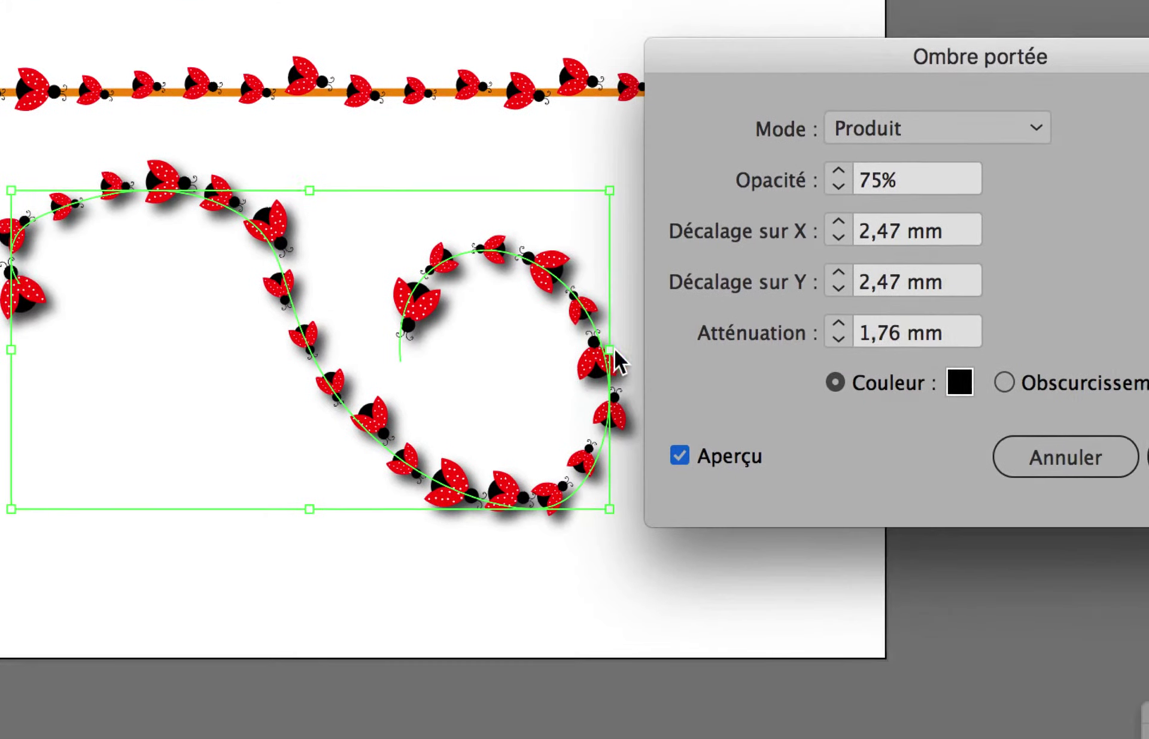
{"action": "triple_click", "coordinate": [878, 162]}
{"action": "type", "text": "40"}
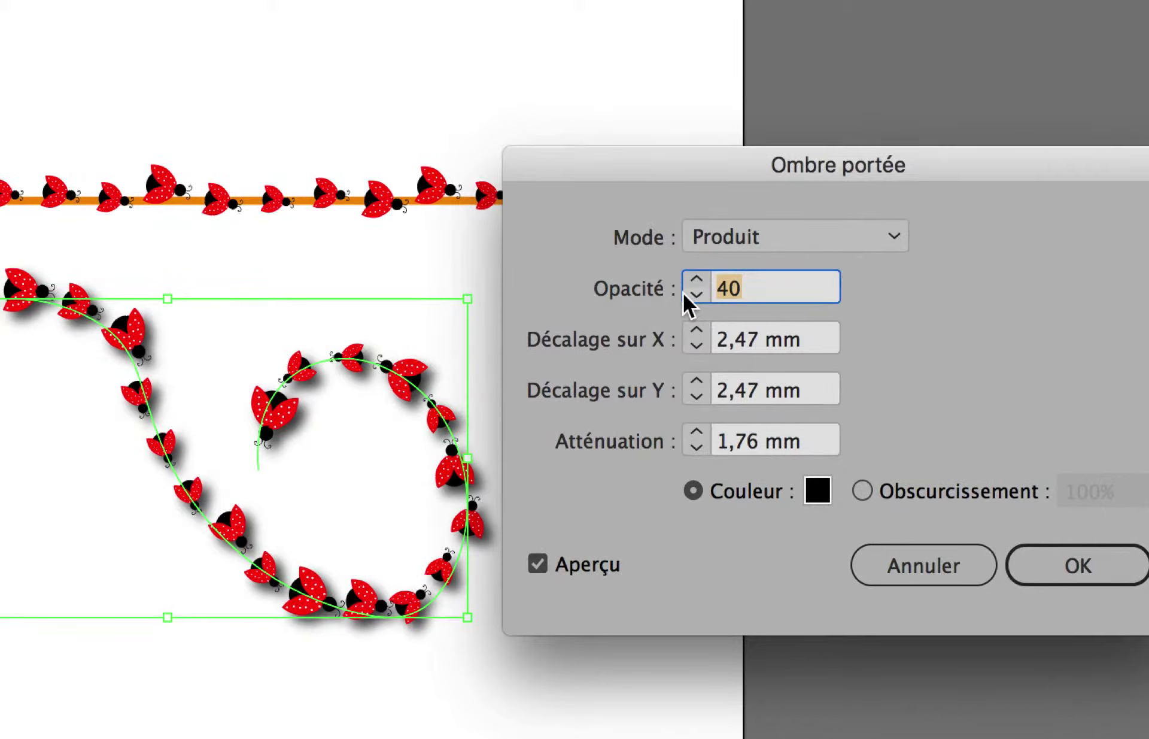
{"action": "key", "text": "Tab"}
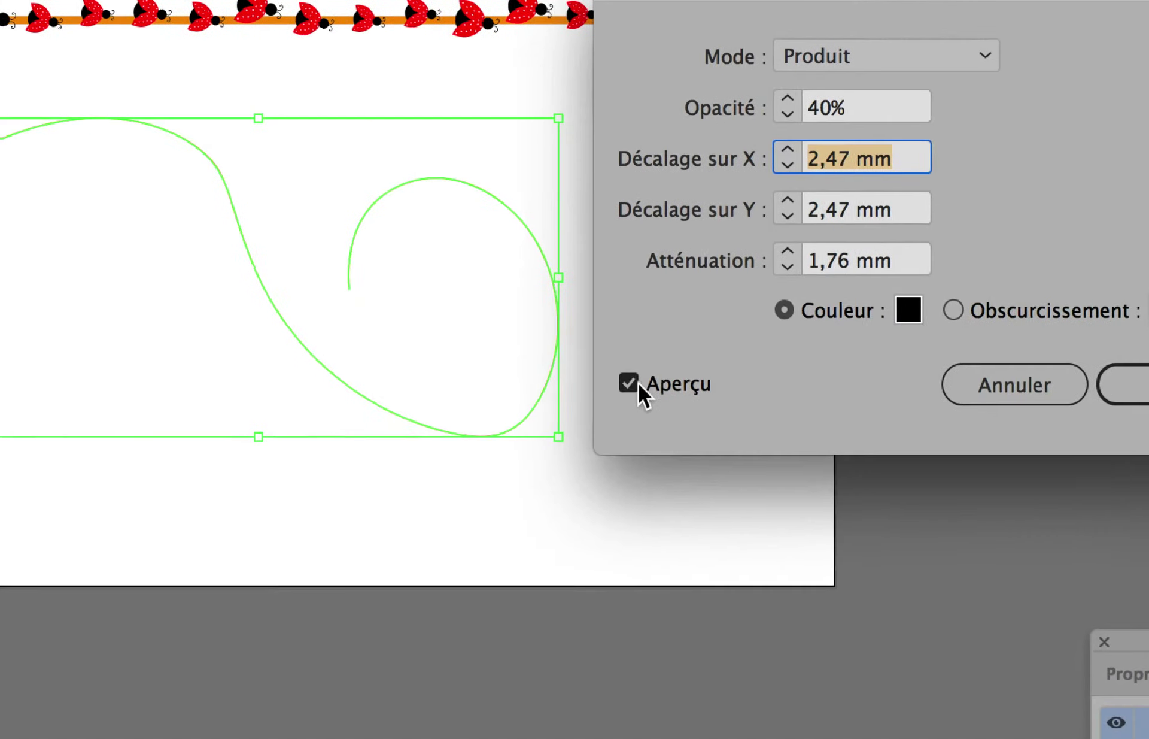
{"action": "left_click", "coordinate": [635, 382]}
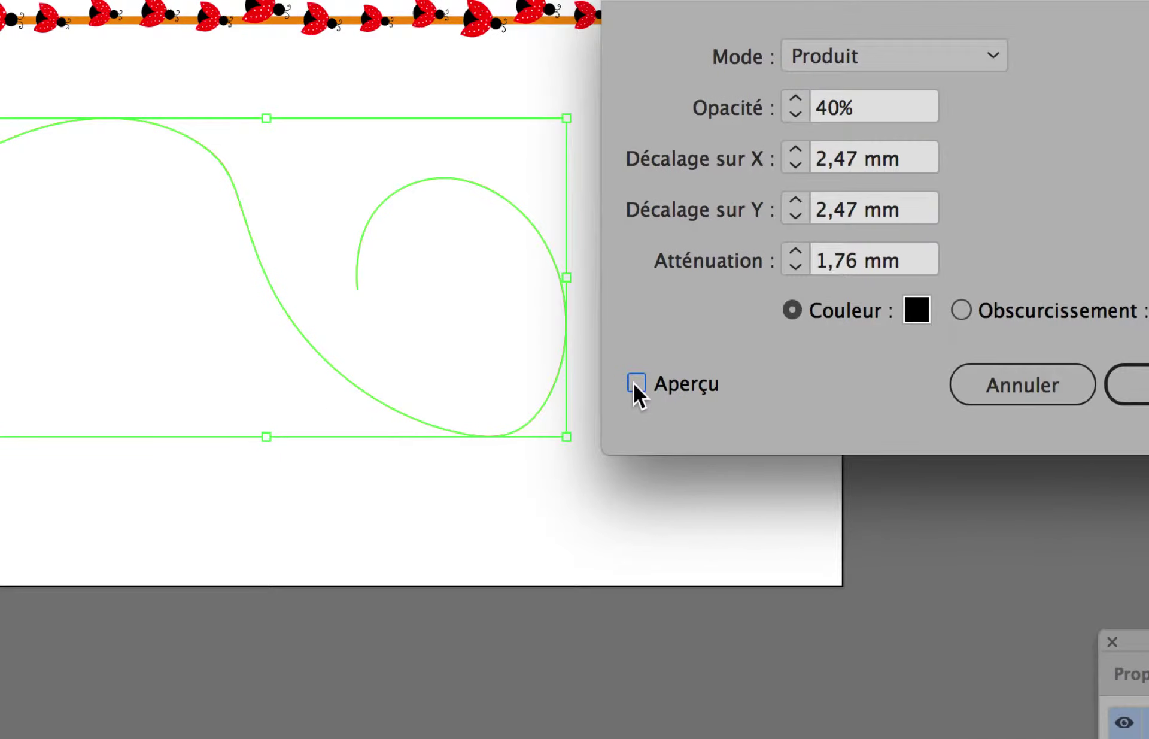
{"action": "left_click", "coordinate": [634, 383]}
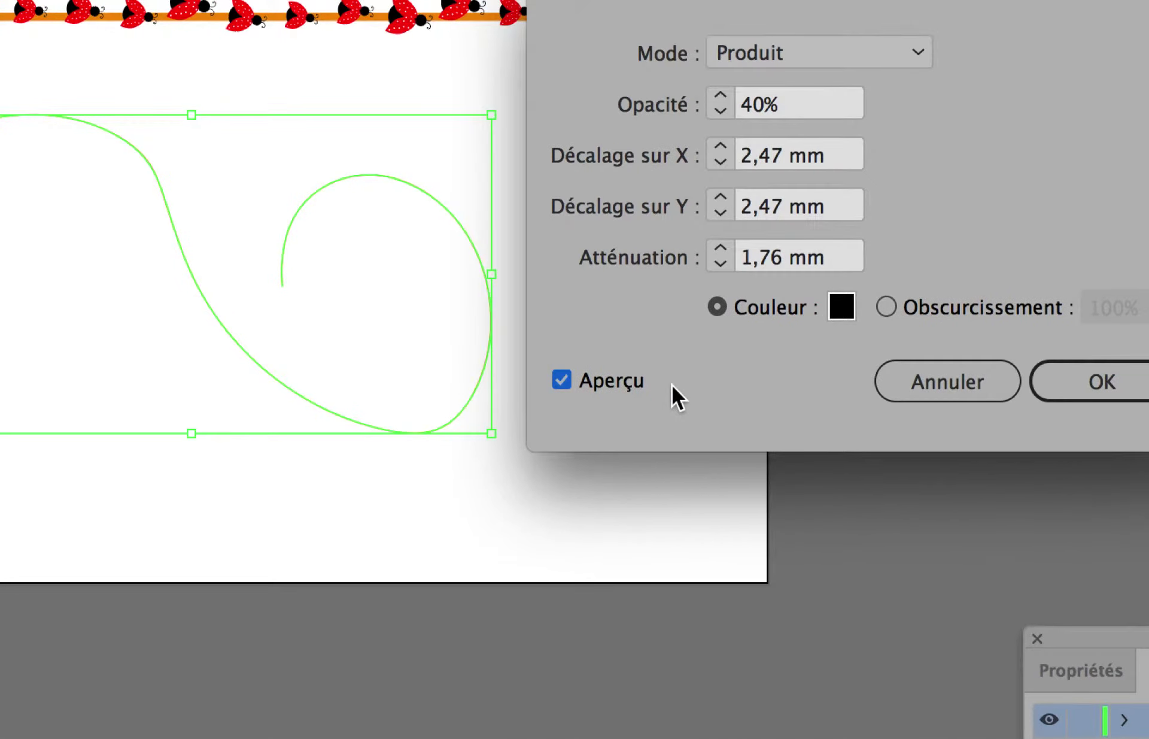
{"action": "left_click", "coordinate": [814, 383]}
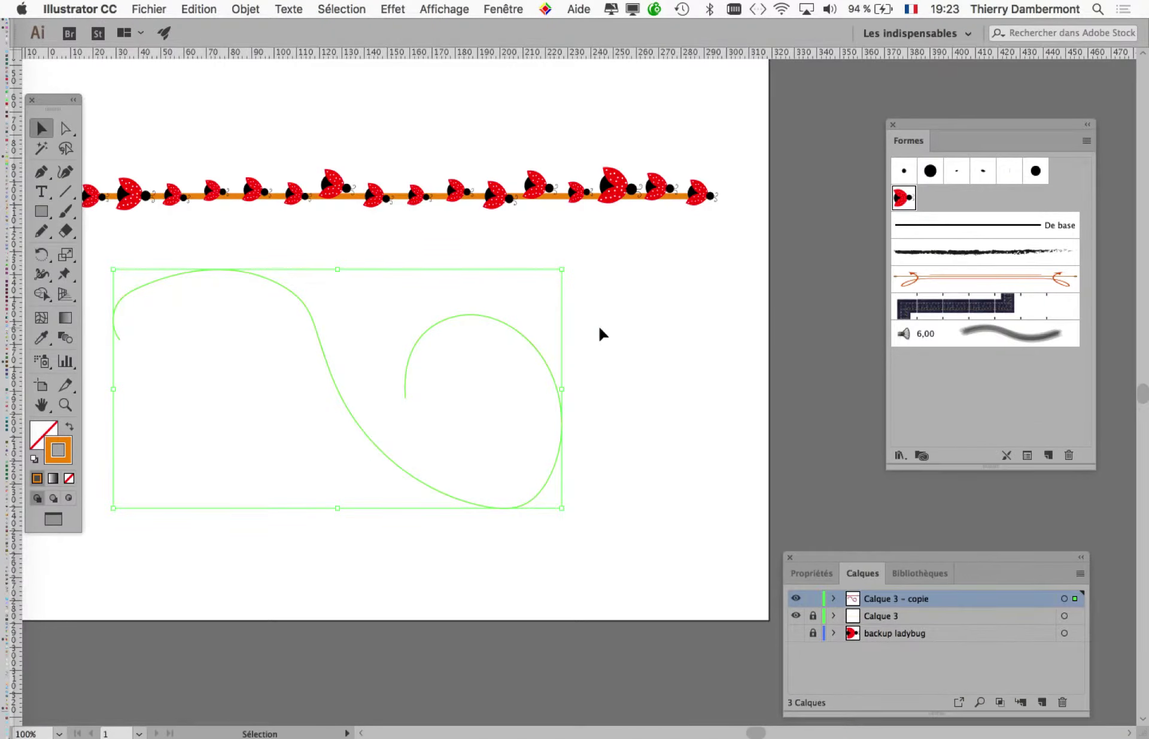
- Reselect the ladybug curve and open Drop Shadow (Ombre portée) with Preview on
{"action": "left_click", "coordinate": [601, 333]}
{"action": "left_click", "coordinate": [535, 349]}
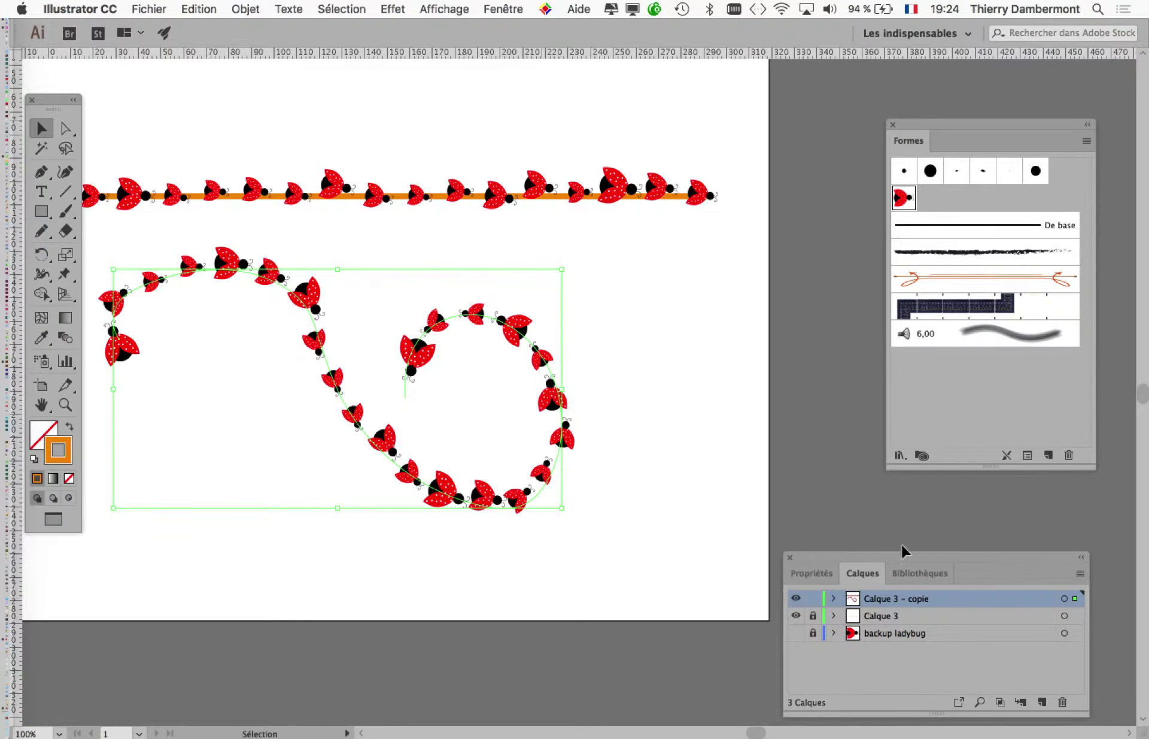
{"action": "left_click_drag", "start_coordinate": [888, 566], "coordinate": [827, 437]}
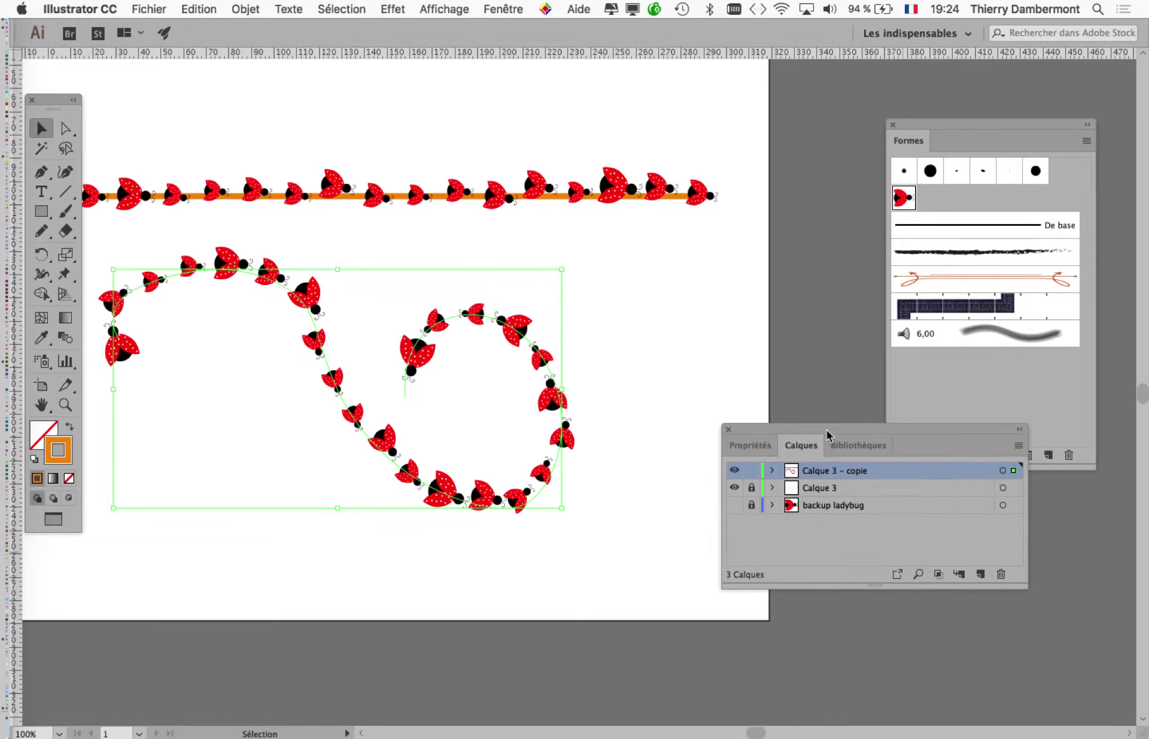
{"action": "left_click", "coordinate": [393, 9]}
{"action": "mouse_move", "coordinate": [419, 220]}
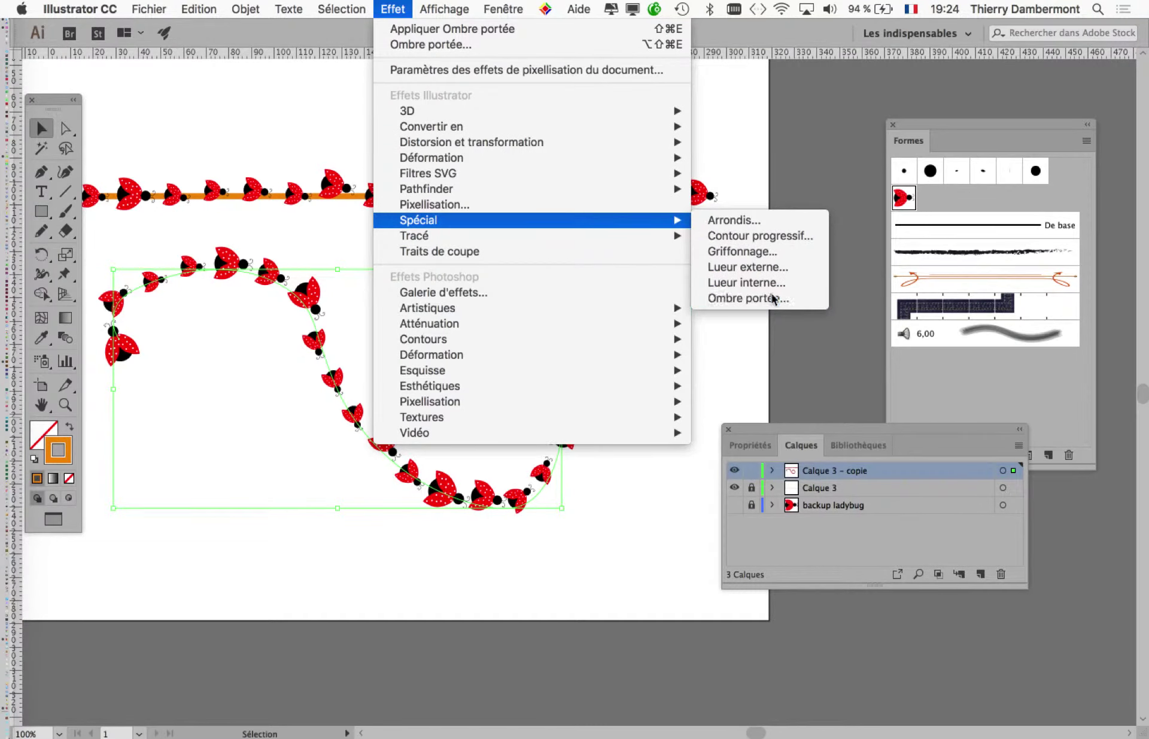
{"action": "left_click", "coordinate": [740, 322]}
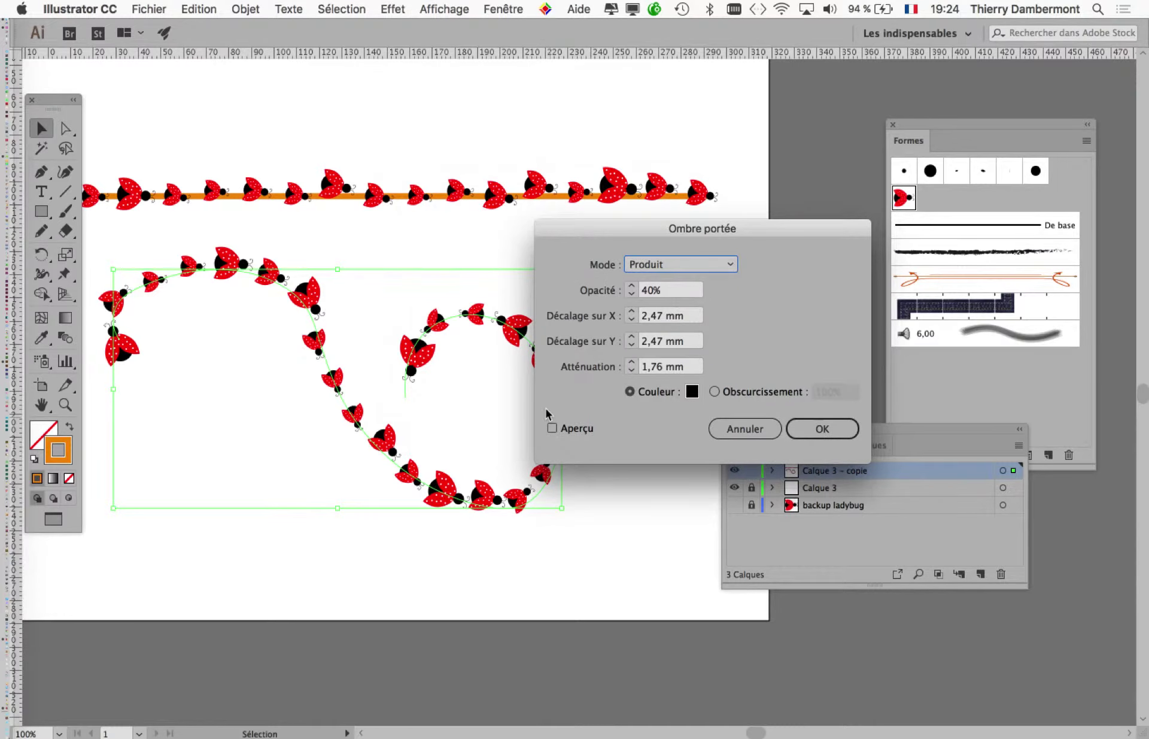
{"action": "left_click", "coordinate": [565, 429]}
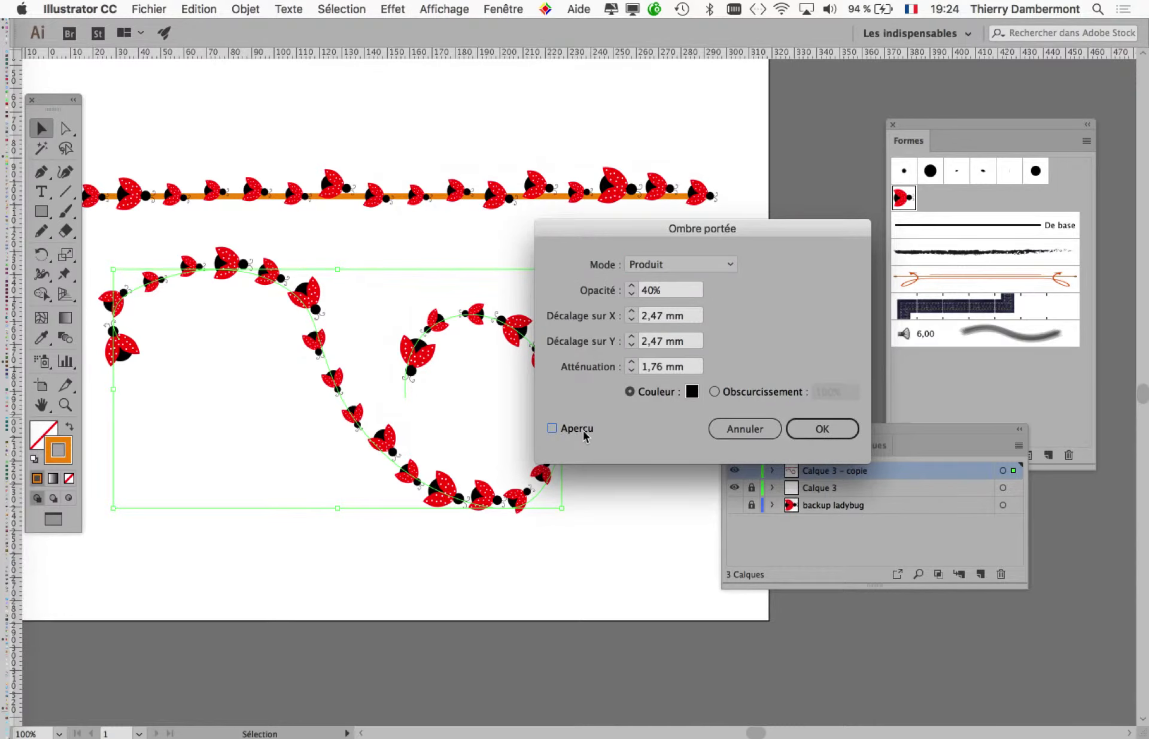
{"action": "left_click", "coordinate": [583, 432]}
- Move the shadow dialog aside to check the loop and confirm the 40% drop shadow
{"action": "left_click_drag", "start_coordinate": [610, 235], "coordinate": [713, 191]}
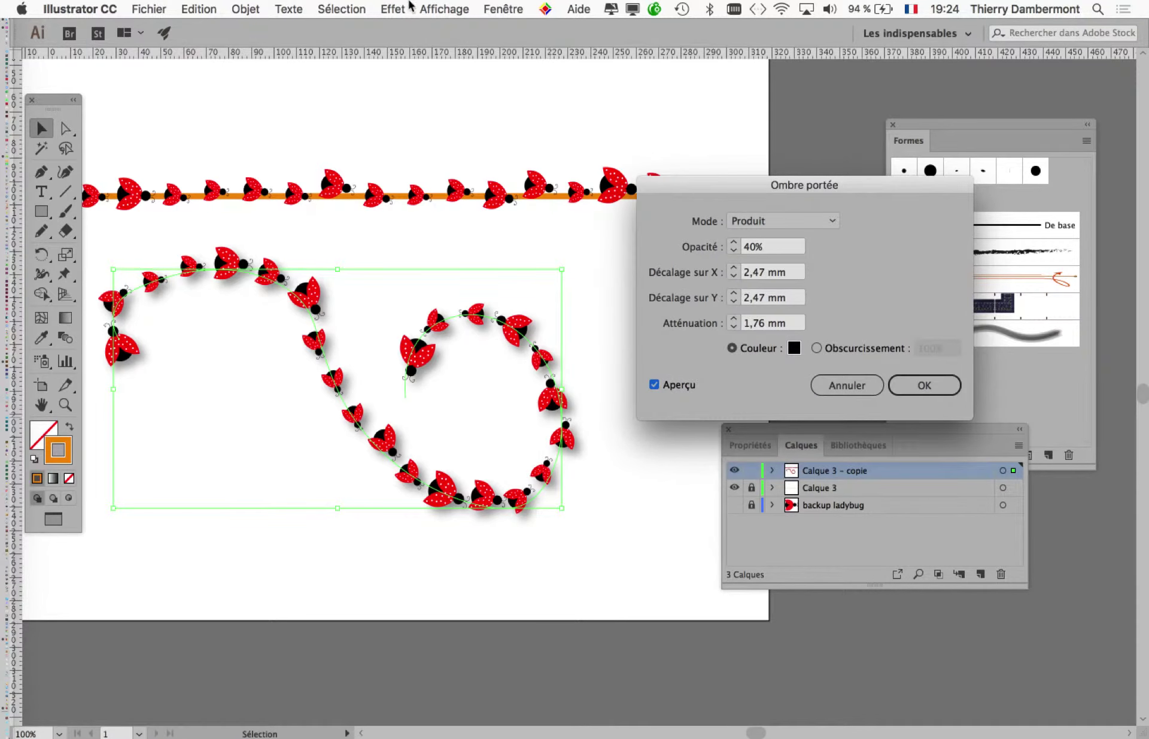
{"action": "left_click", "coordinate": [442, 9]}
{"action": "left_click", "coordinate": [443, 9]}
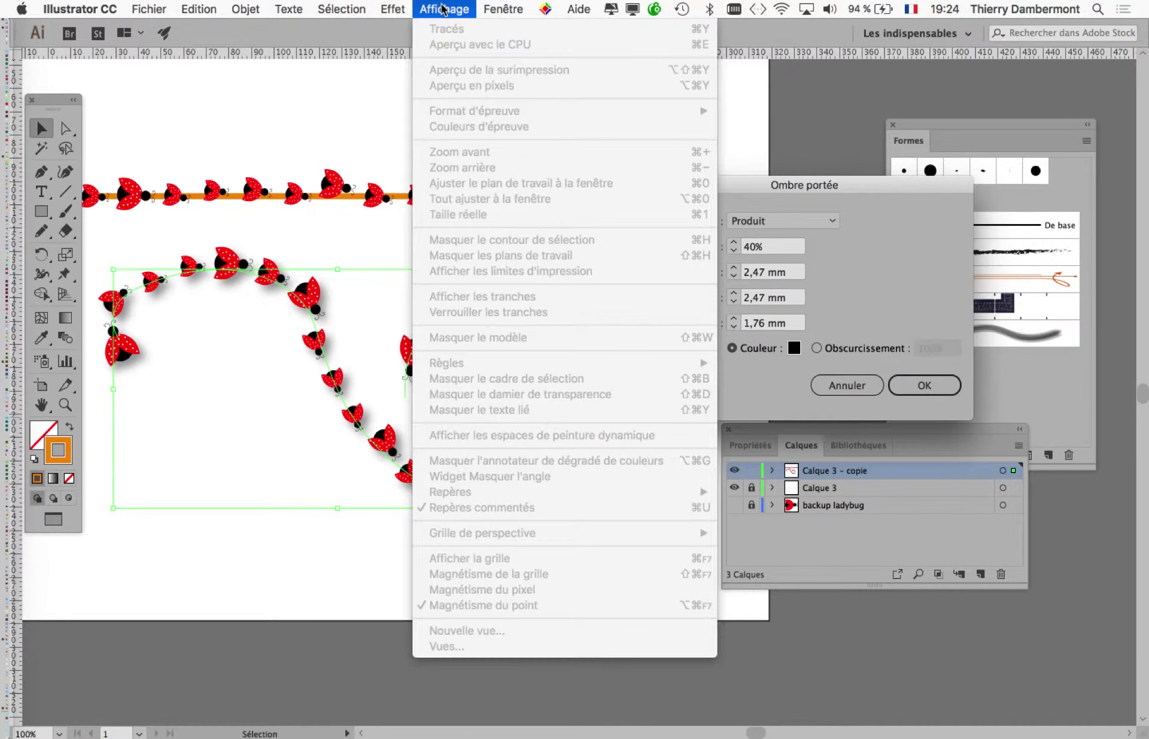
{"action": "left_click", "coordinate": [443, 9]}
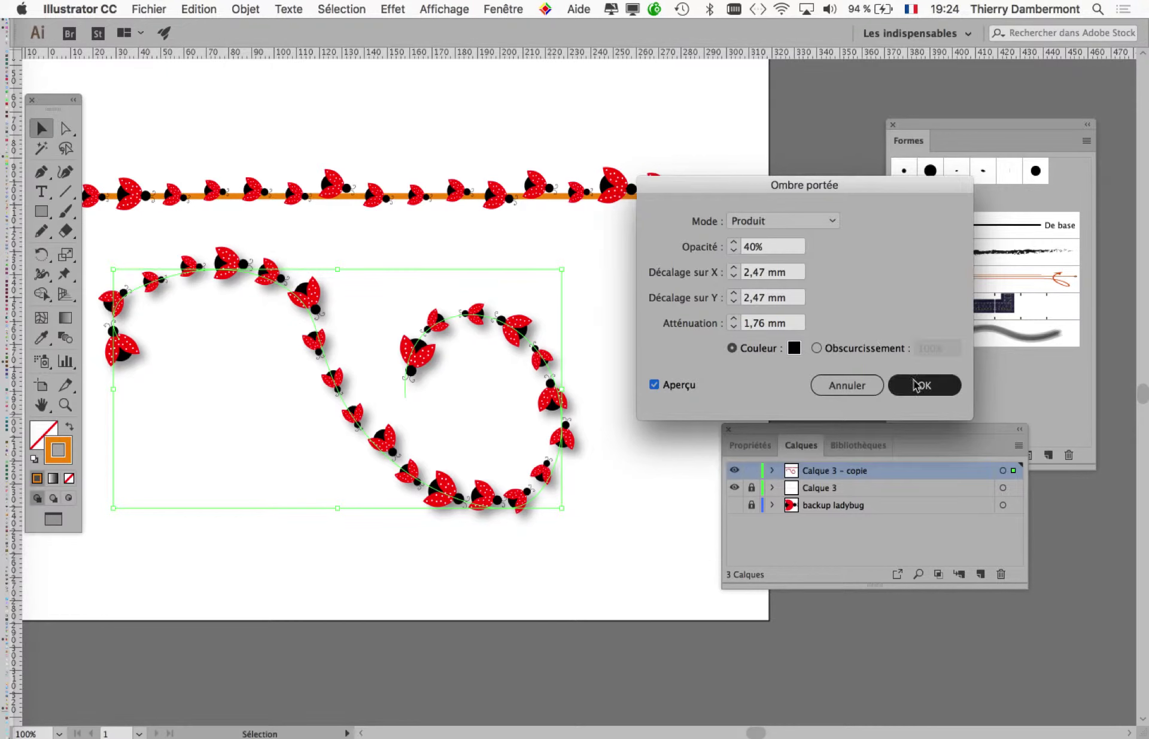
{"action": "left_click", "coordinate": [907, 385]}
{"action": "left_click", "coordinate": [455, 9]}
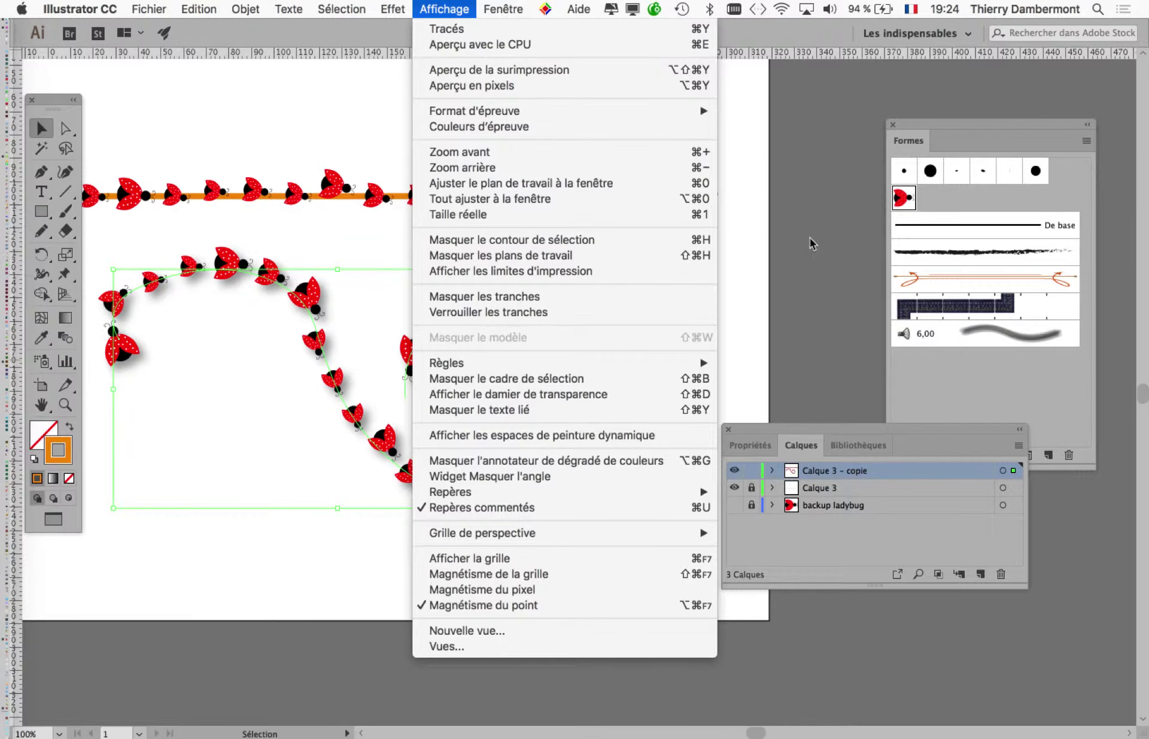
- Move the Layers (Calques) panel to the lower left and reselect the shadowed ladybug curve
{"action": "left_click", "coordinate": [818, 240]}
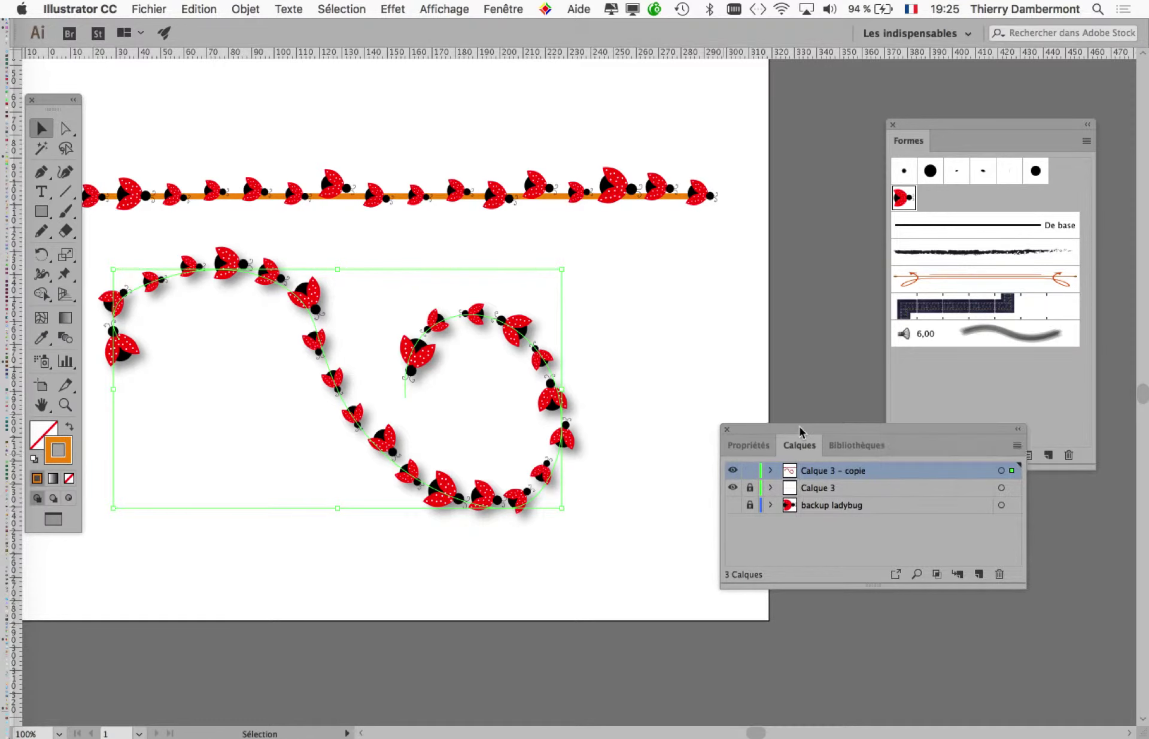
{"action": "left_click_drag", "start_coordinate": [818, 452], "coordinate": [703, 345]}
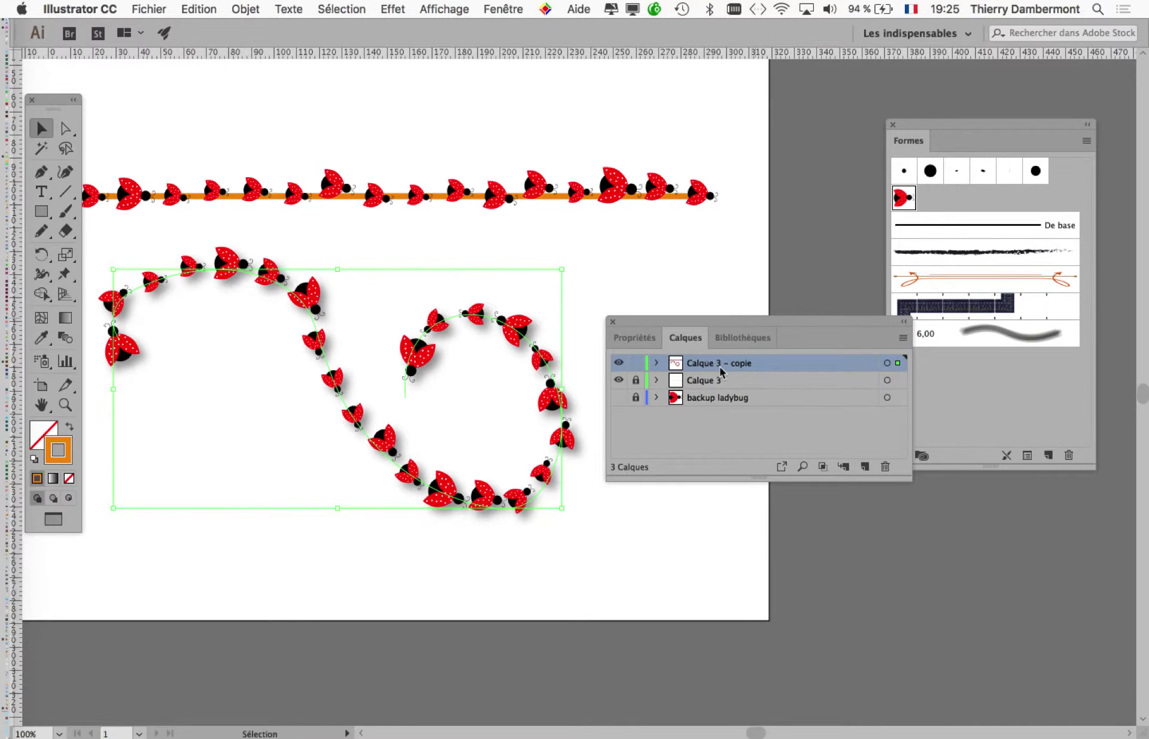
{"action": "mouse_move", "coordinate": [738, 323]}
{"action": "left_mouse_down"}
{"action": "mouse_move", "coordinate": [420, 511]}
{"action": "mouse_move", "coordinate": [210, 544]}
{"action": "left_mouse_up"}
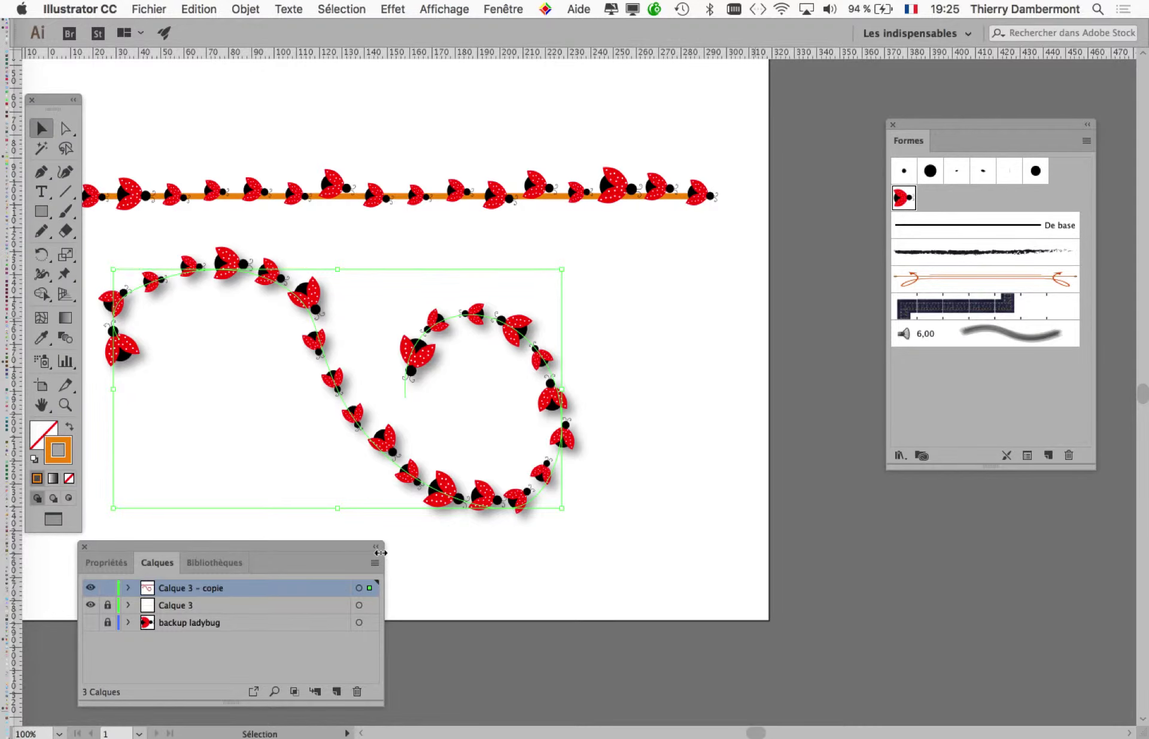
{"action": "left_click", "coordinate": [573, 455]}
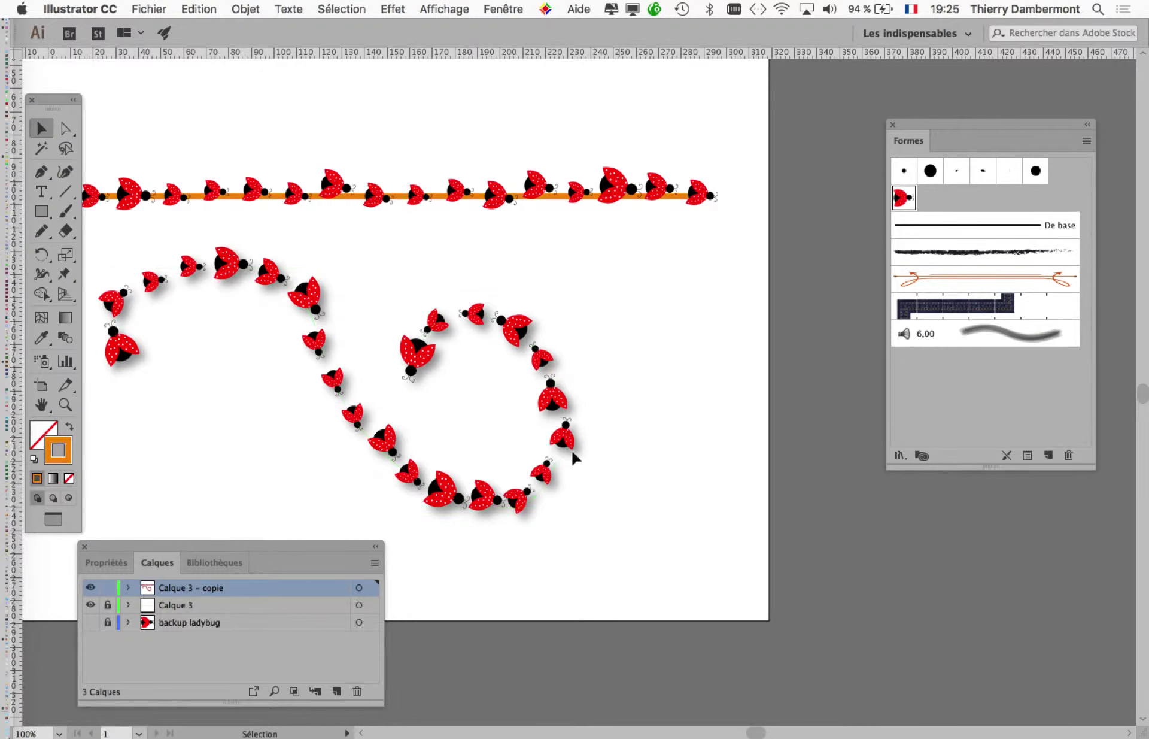
{"action": "left_click", "coordinate": [560, 446]}
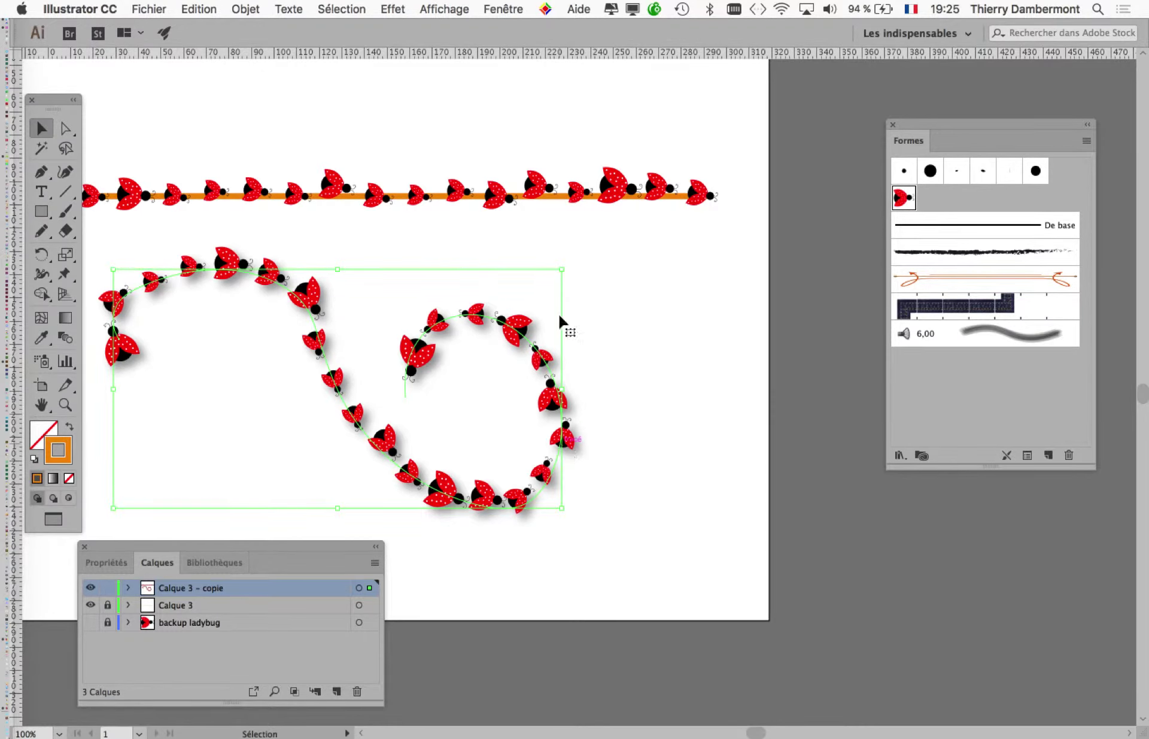
{"action": "left_click", "coordinate": [393, 9]}
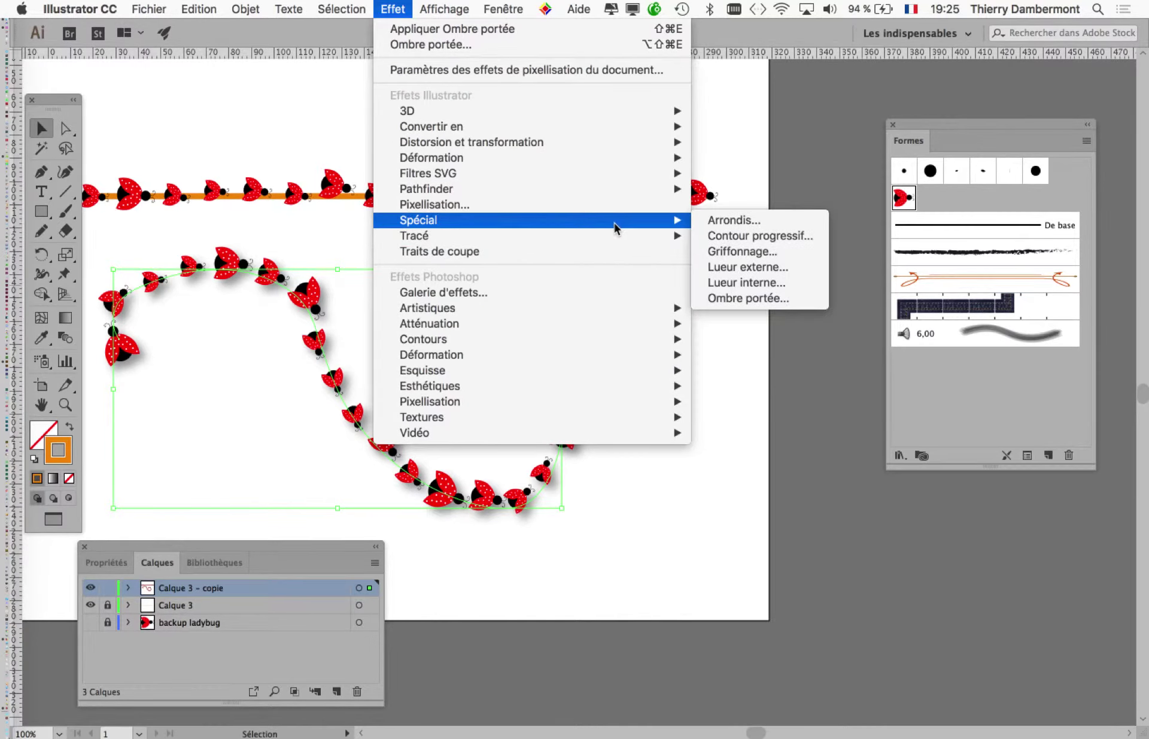
{"action": "mouse_move", "coordinate": [418, 221]}
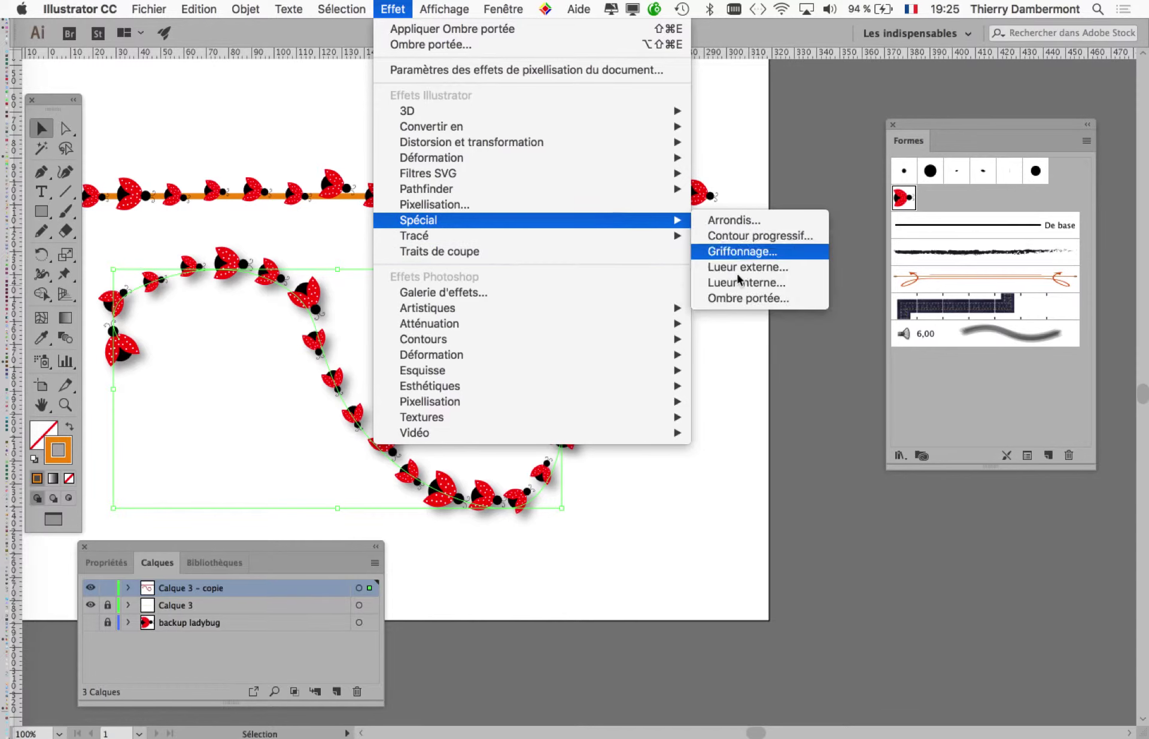
- Cancel the alert about adding another effect instance, keeping the curve's single drop shadow
{"action": "left_click", "coordinate": [778, 300]}
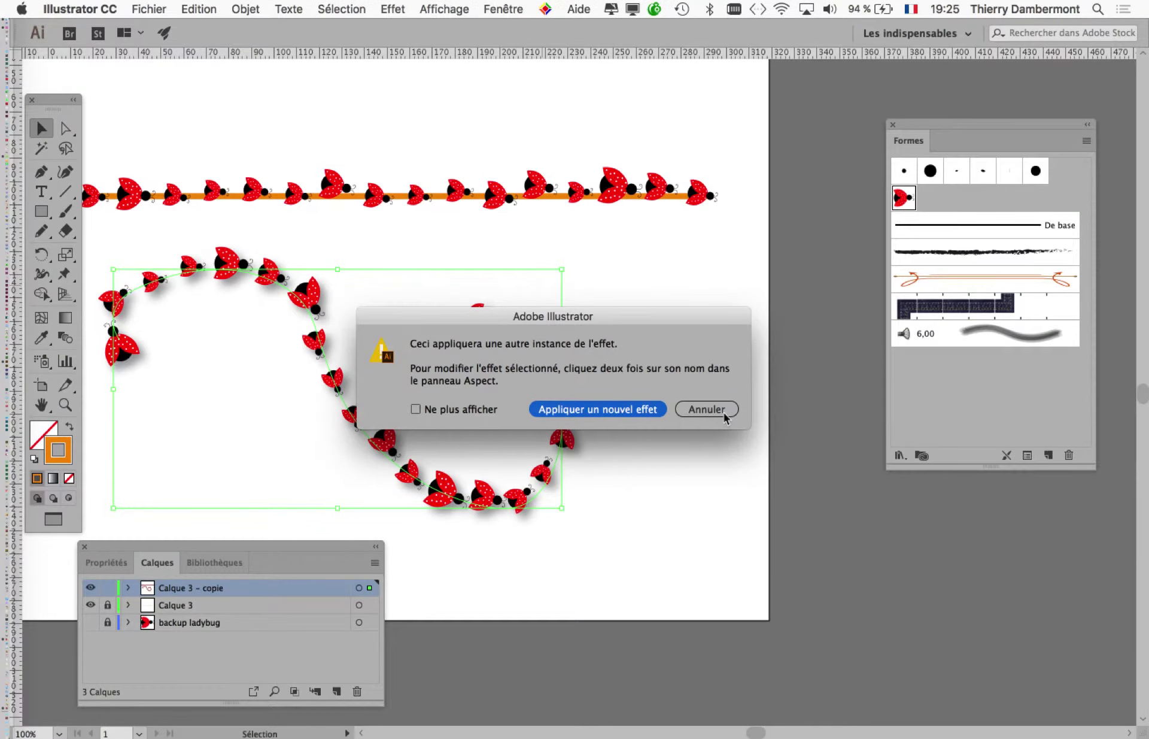
{"action": "left_click", "coordinate": [717, 412]}
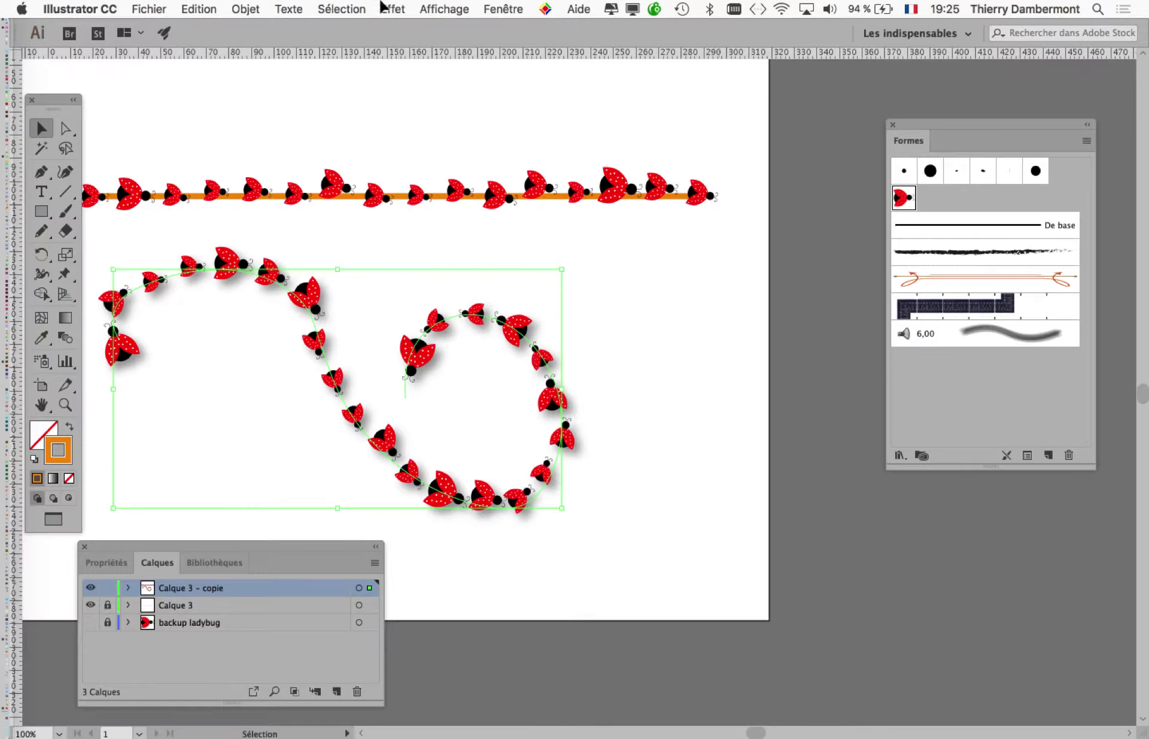
- Show the Appearance panel, enlarge it, and select the stroke's Ombre portée (Drop Shadow) effect
{"action": "left_click", "coordinate": [492, 9]}
{"action": "key", "text": "Left"}
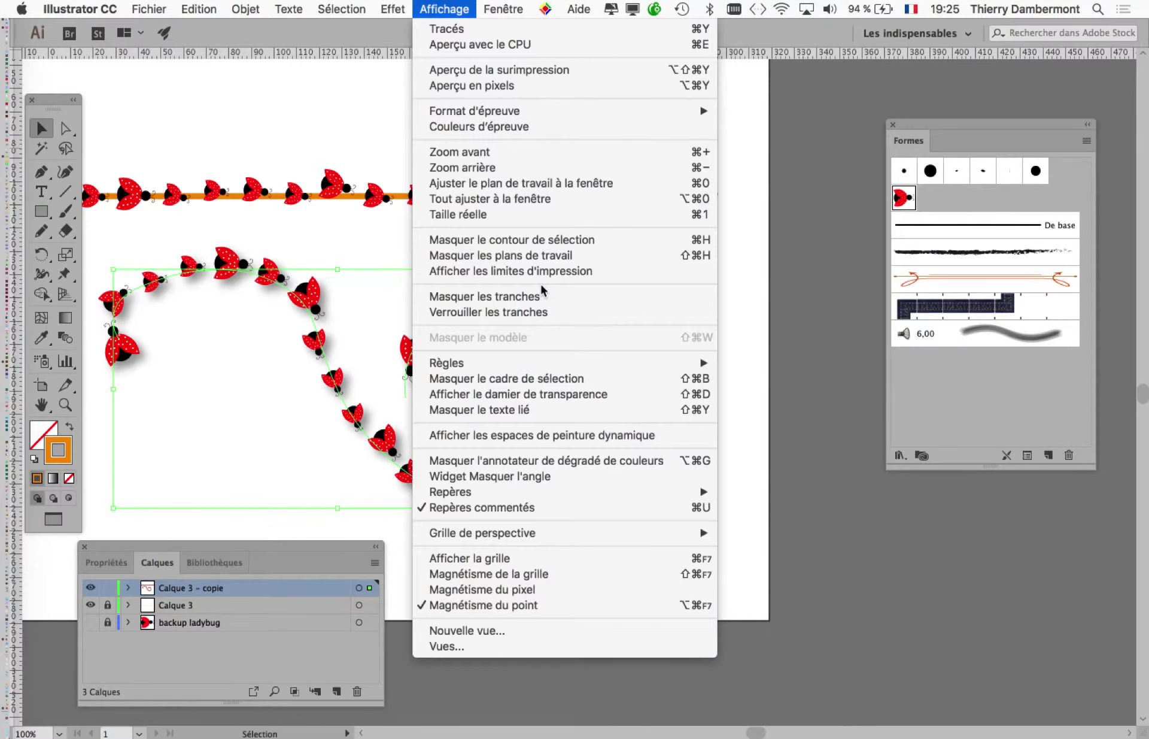
{"action": "key", "text": "Right"}
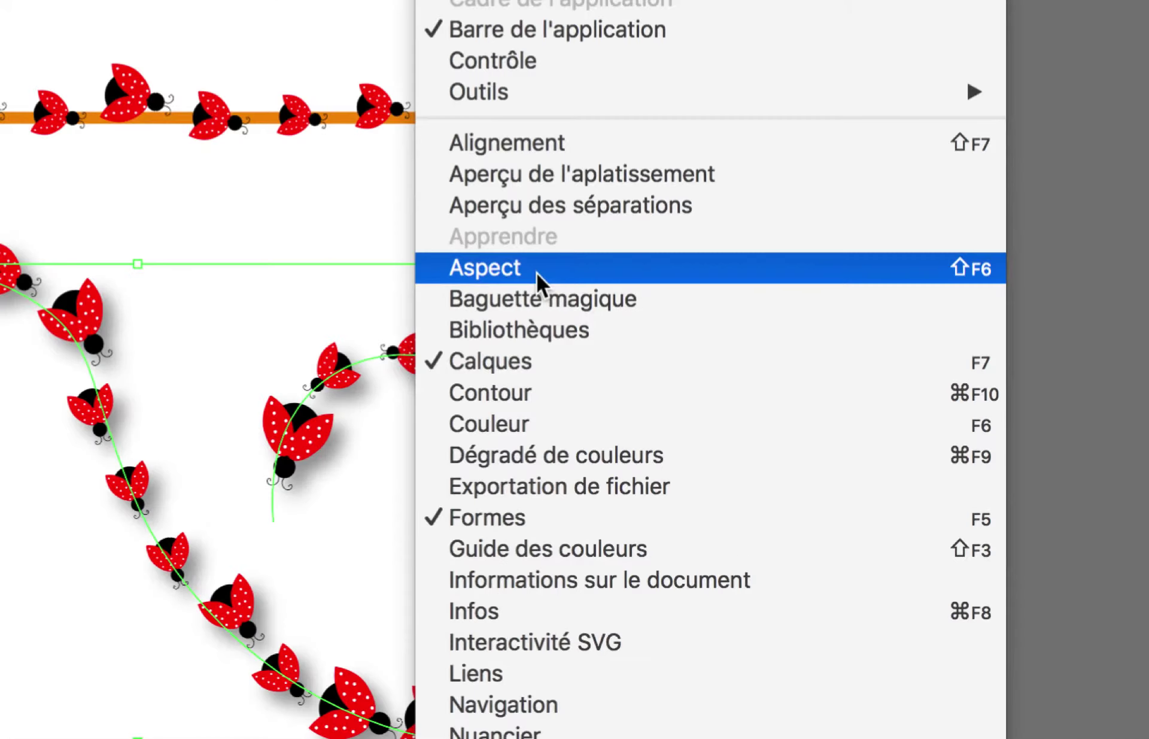
{"action": "left_click", "coordinate": [537, 274]}
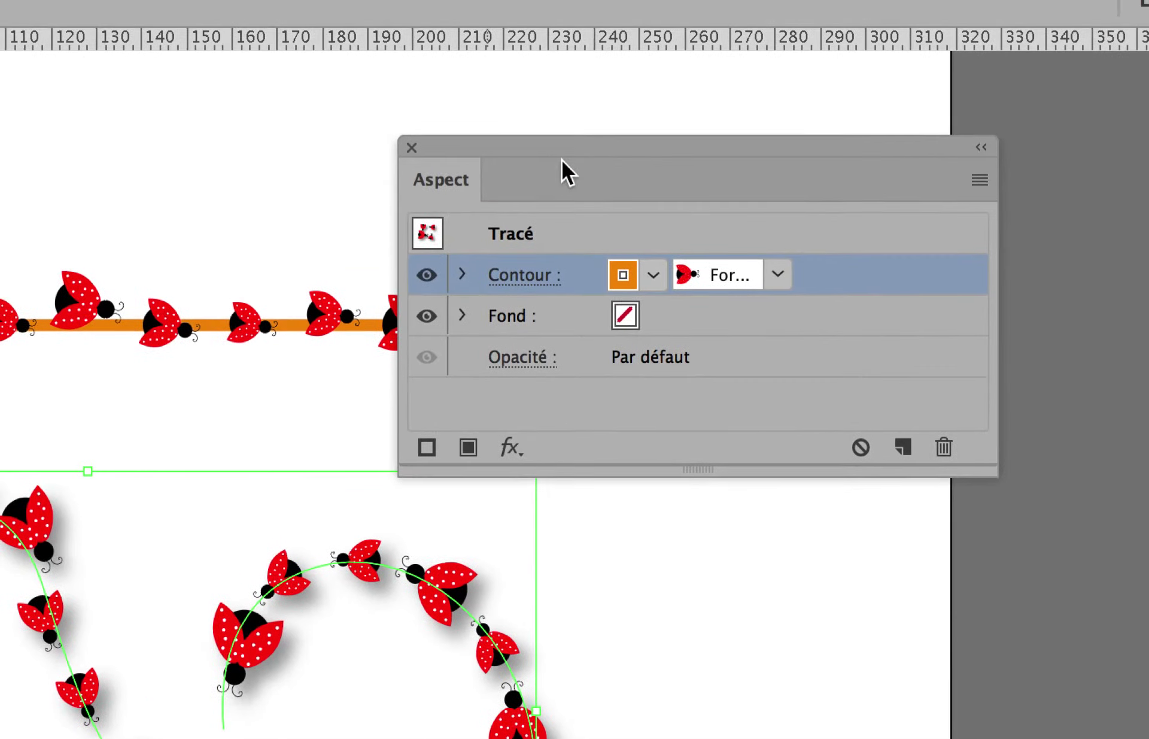
{"action": "left_click_drag", "start_coordinate": [562, 169], "coordinate": [600, 192]}
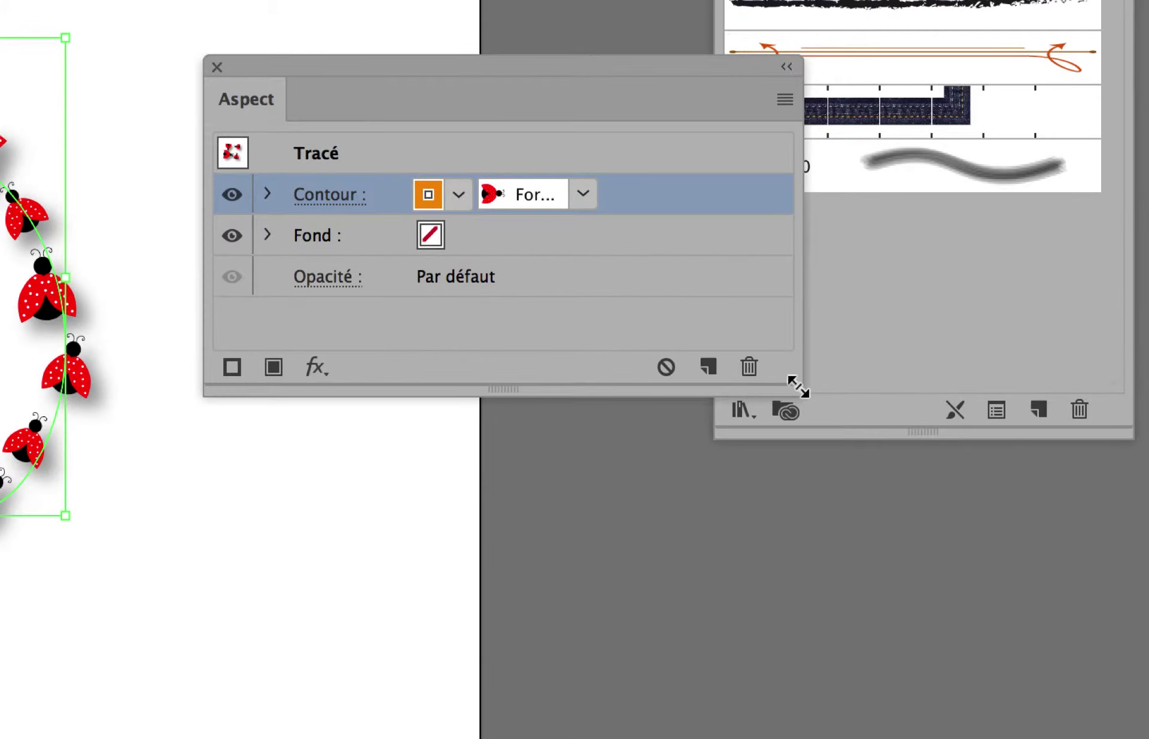
{"action": "left_click_drag", "start_coordinate": [799, 384], "coordinate": [798, 686]}
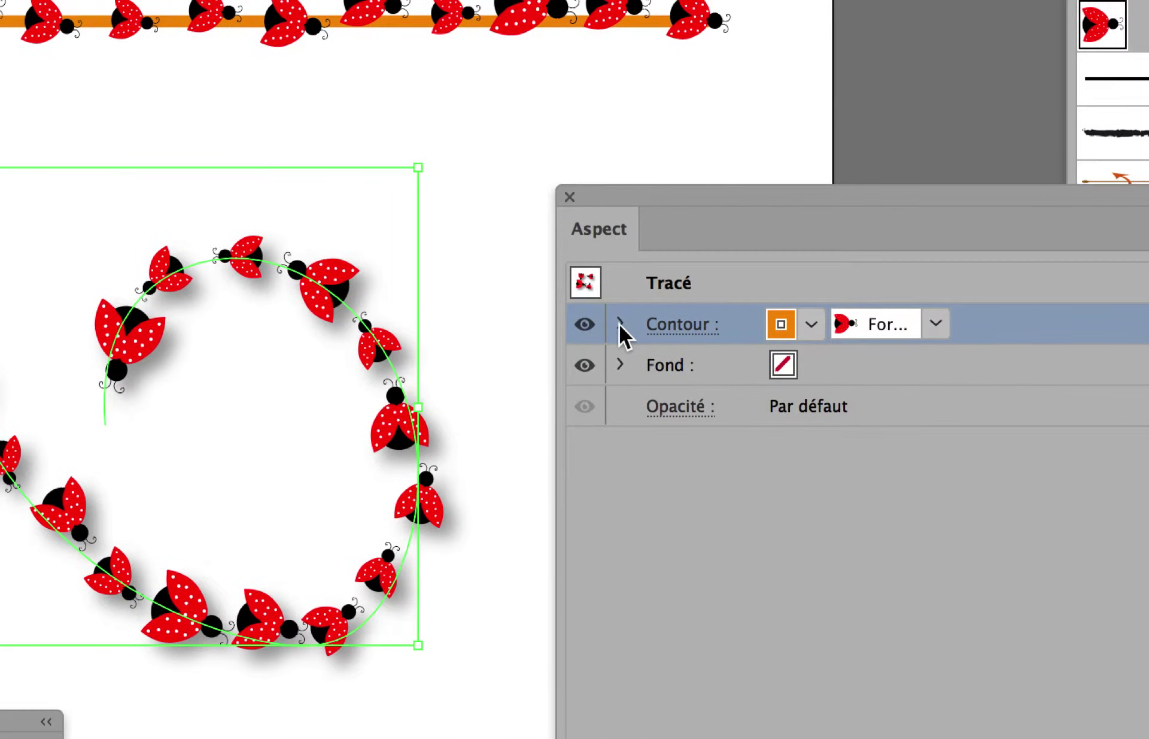
{"action": "left_click", "coordinate": [621, 325]}
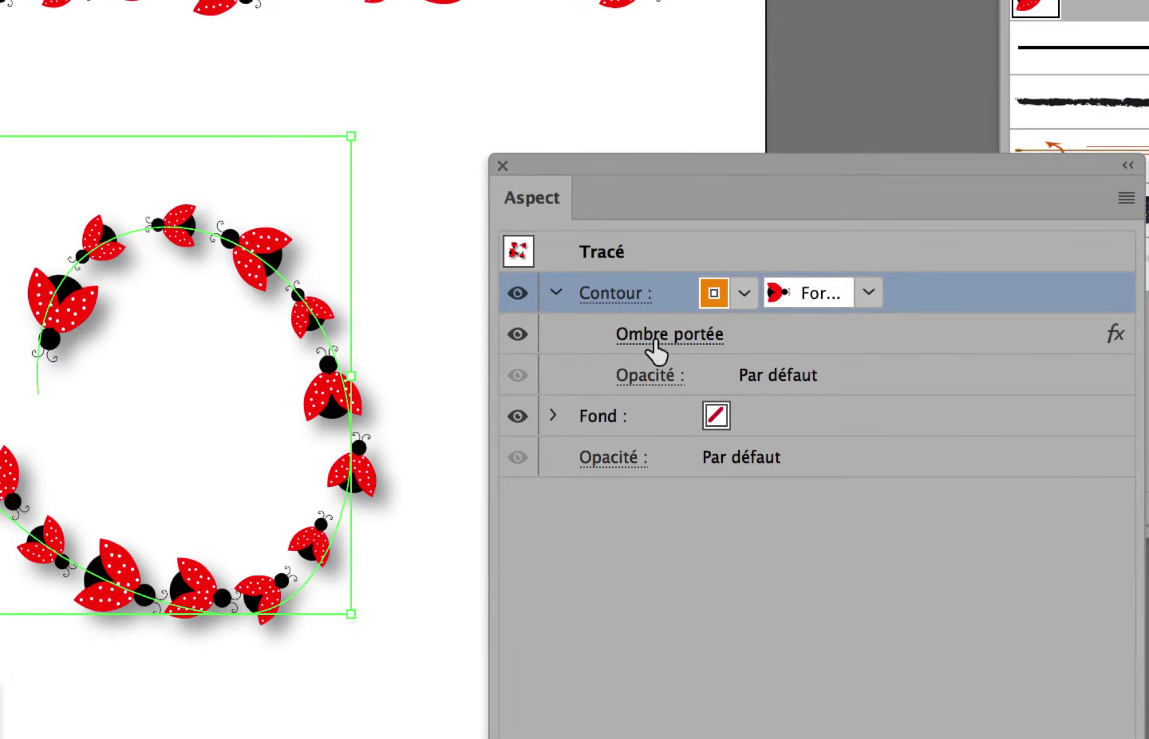
{"action": "left_click", "coordinate": [763, 314]}
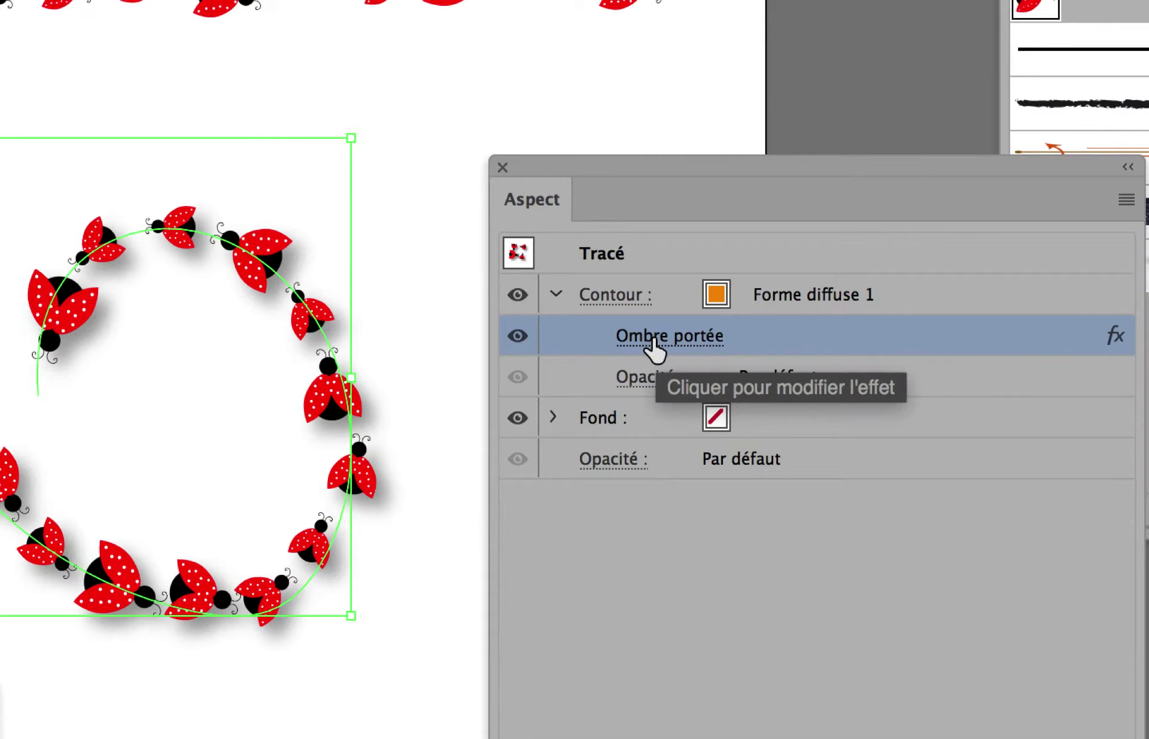
- Open the drop shadow settings with preview on and set the X offset to 1 mm
{"action": "left_click", "coordinate": [649, 338]}
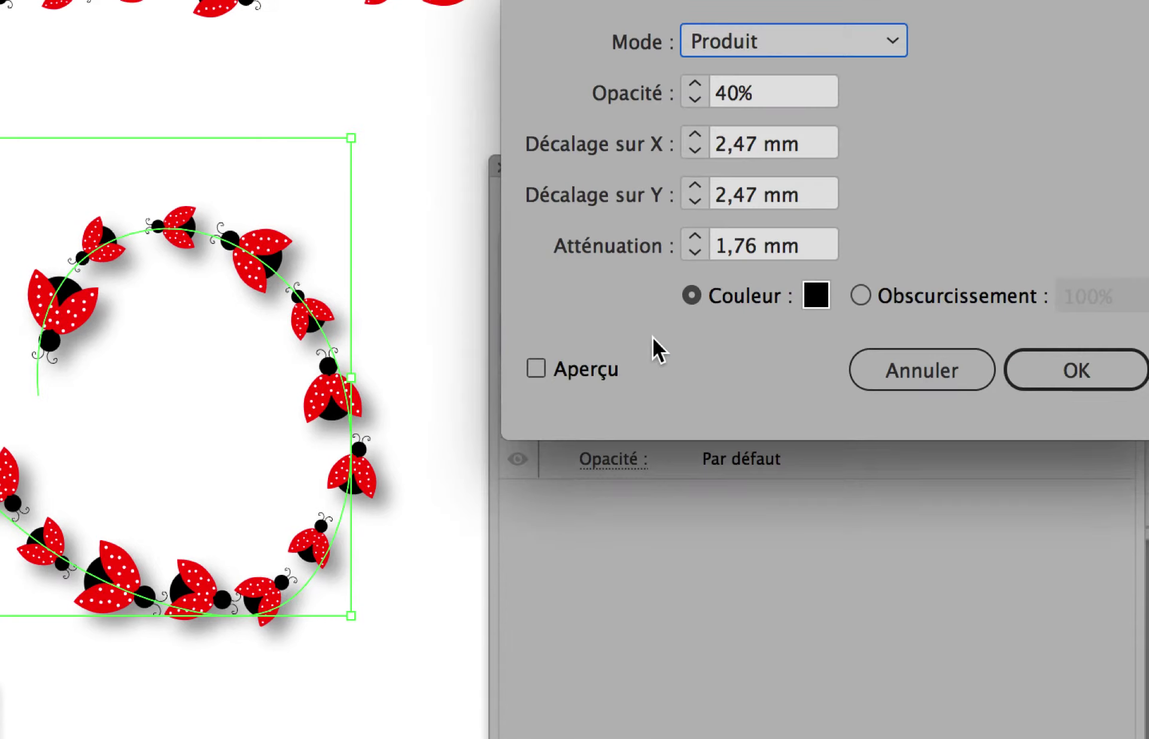
{"action": "left_click", "coordinate": [616, 377]}
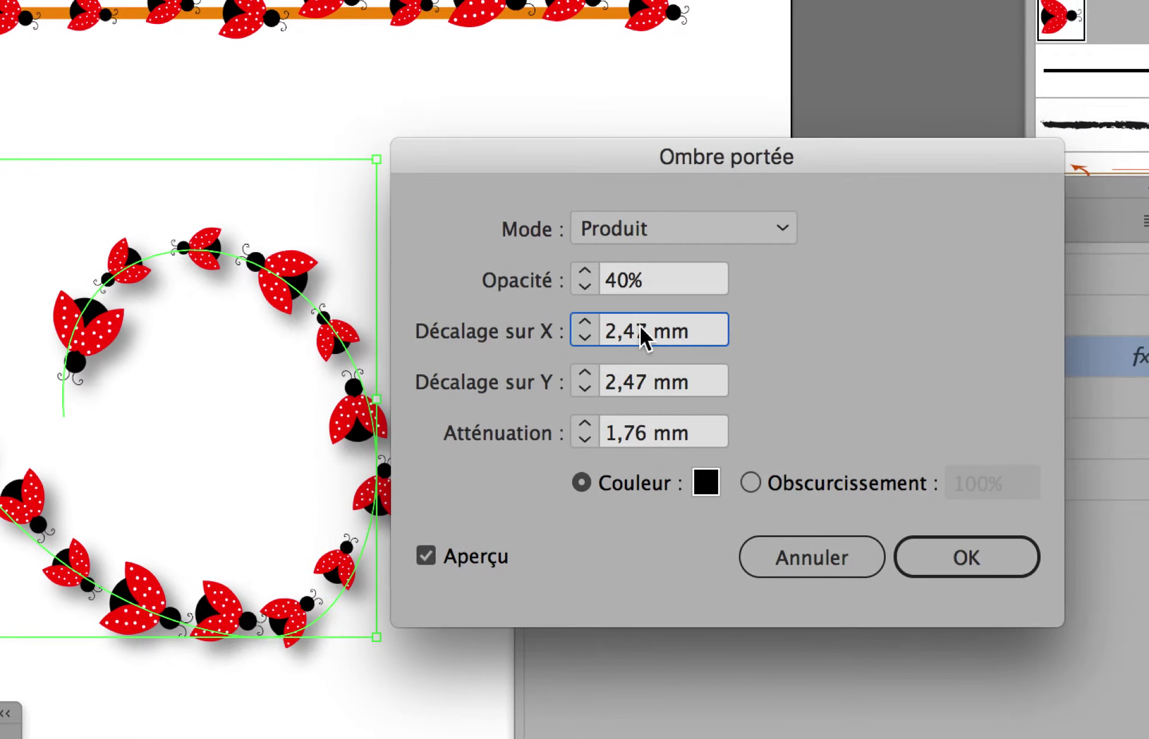
{"action": "left_click_drag", "start_coordinate": [671, 324], "coordinate": [632, 326]}
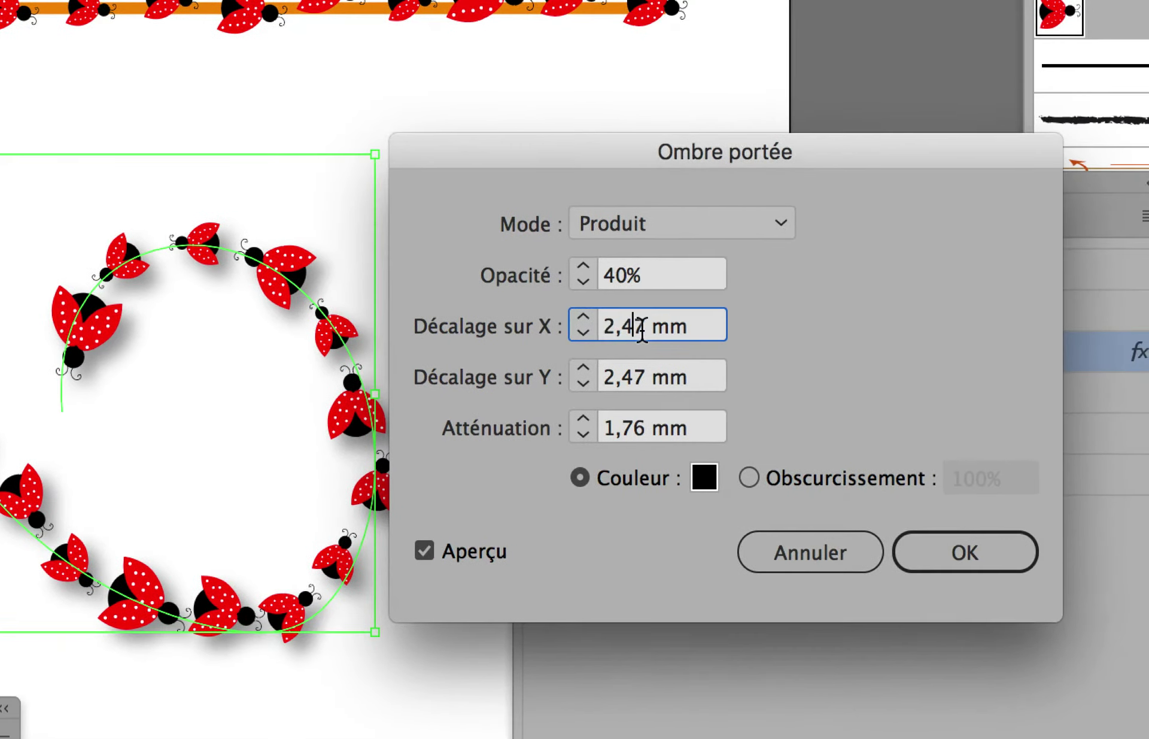
{"action": "double_click", "coordinate": [636, 333]}
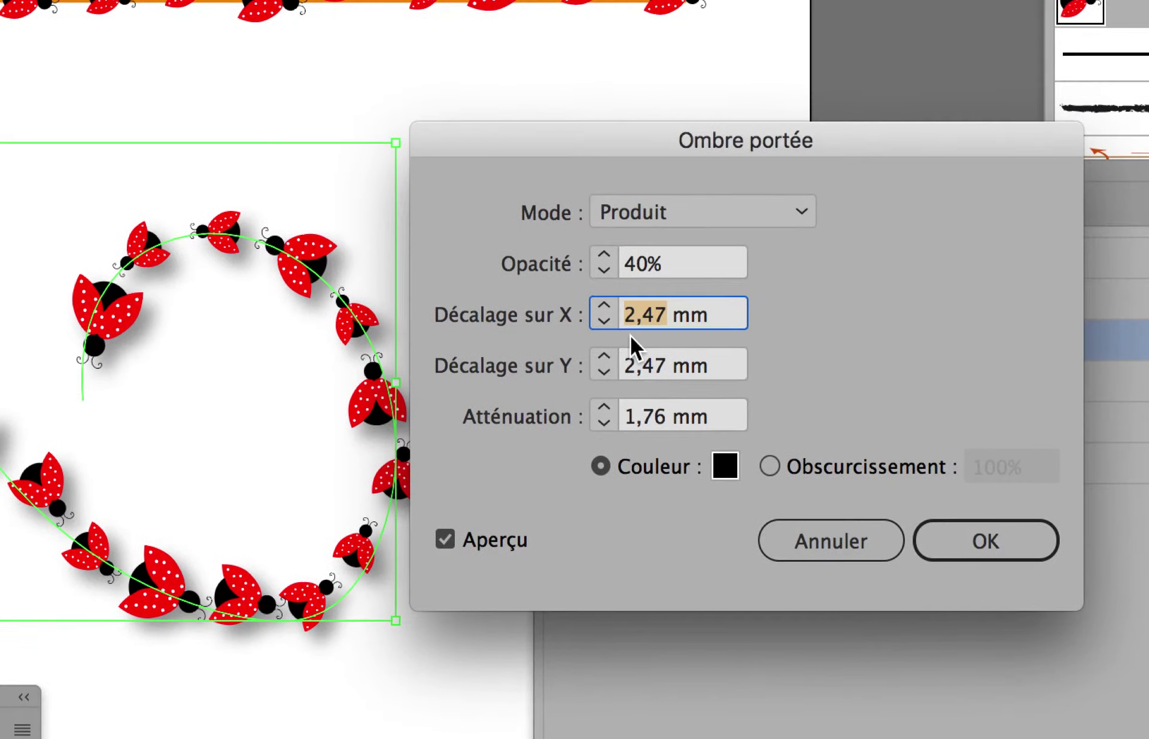
{"action": "type", "text": "1"}
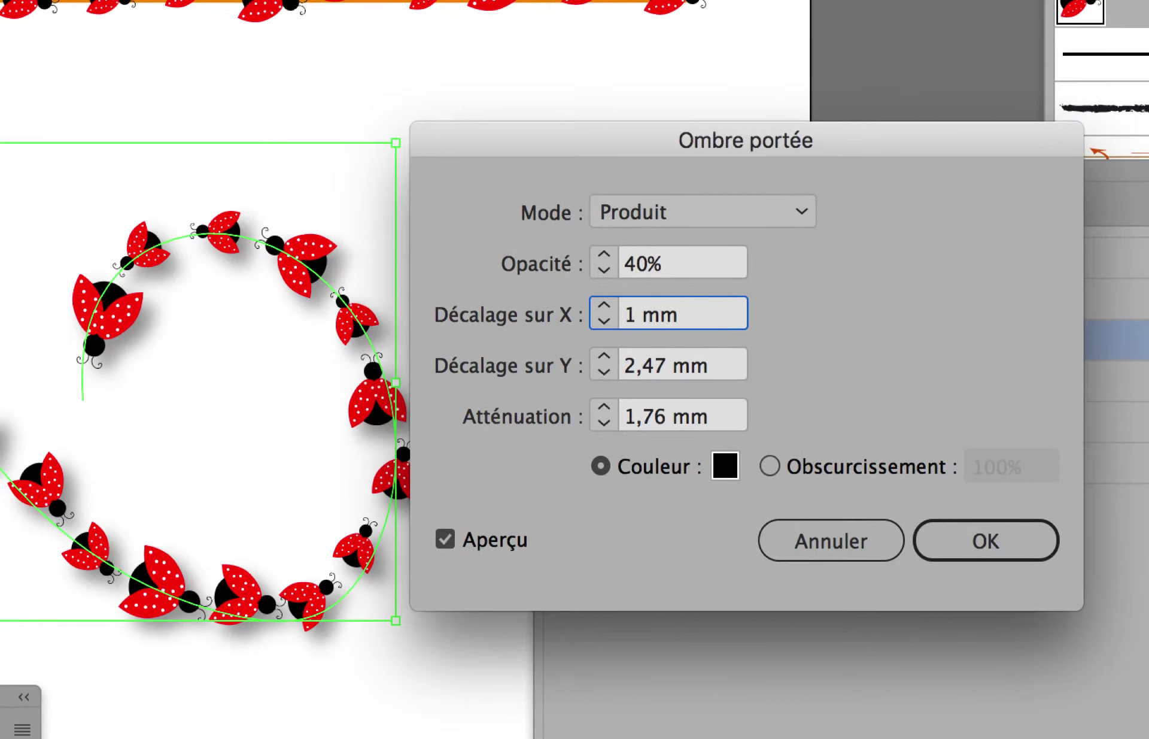
{"action": "key", "text": "Tab"}
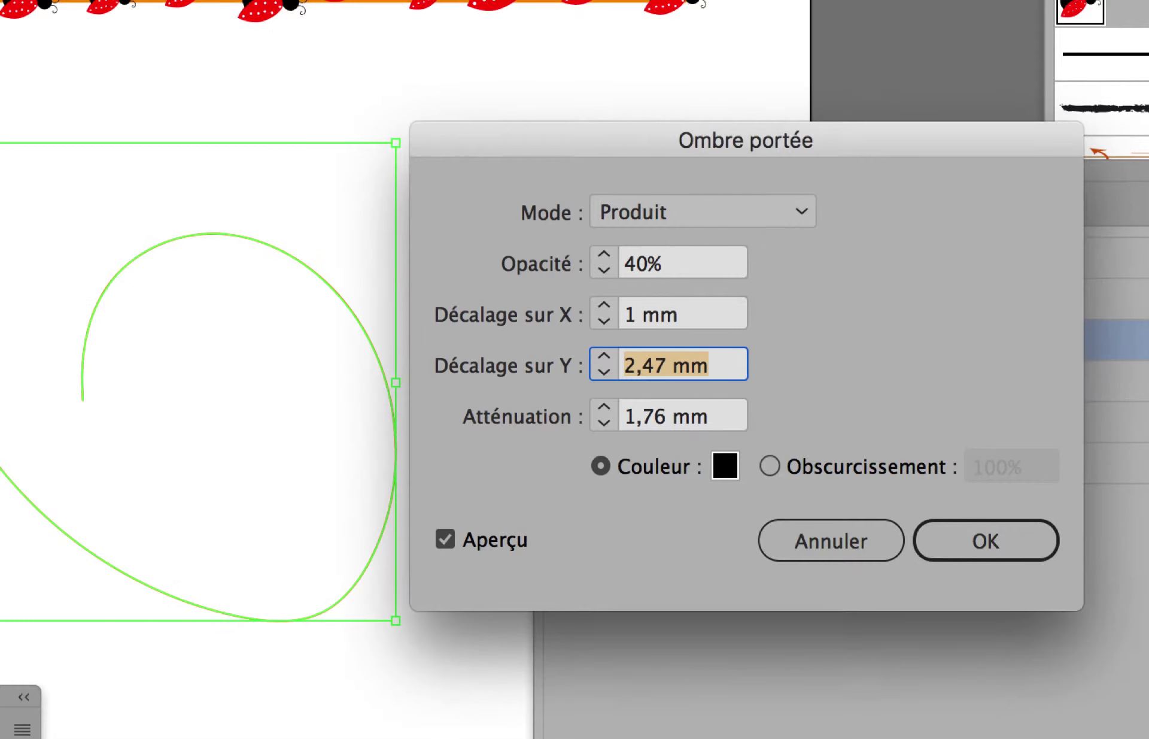
{"action": "key", "text": "Tab"}
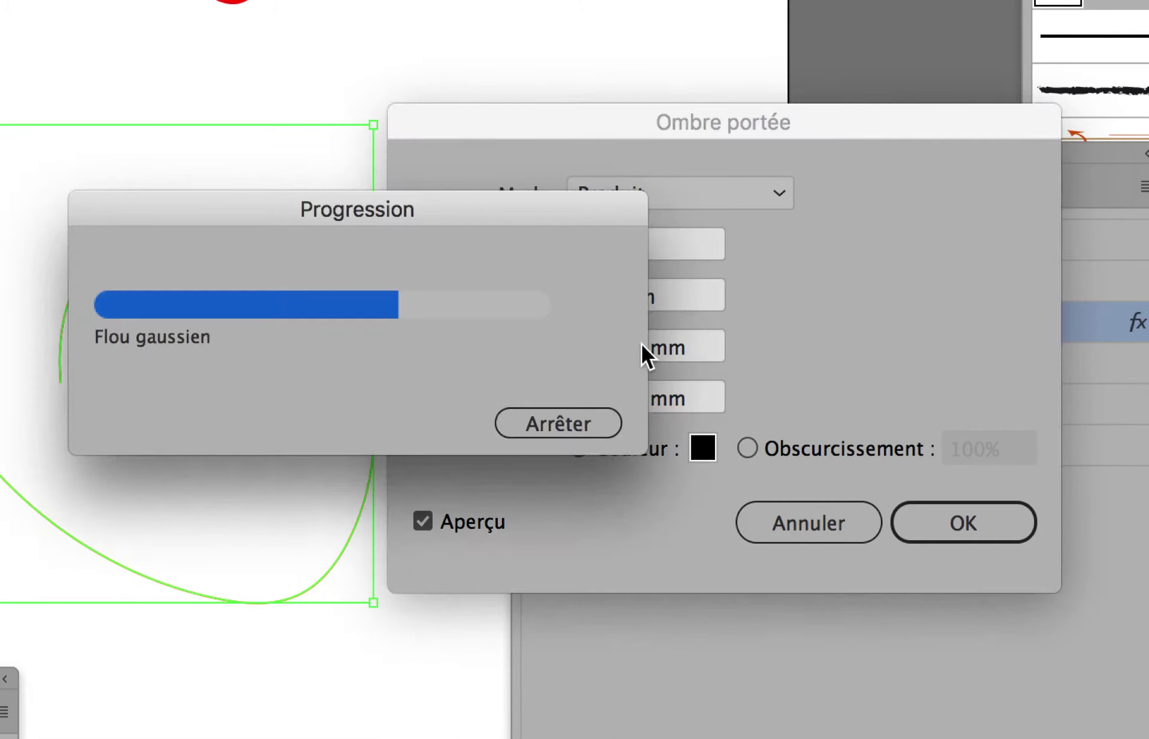
- Set the Y offset to 1 mm and blur to 0,5 mm, then apply the shadow
{"action": "double_click", "coordinate": [641, 345]}
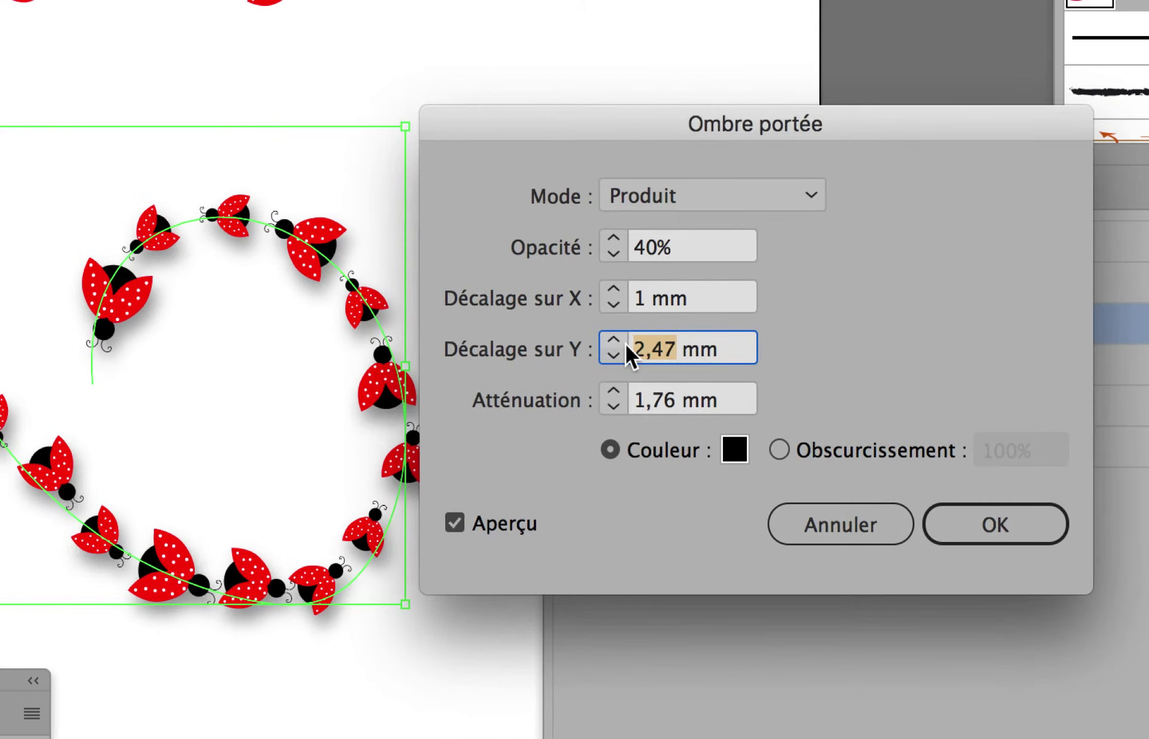
{"action": "type", "text": "1"}
{"action": "key", "text": "Tab"}
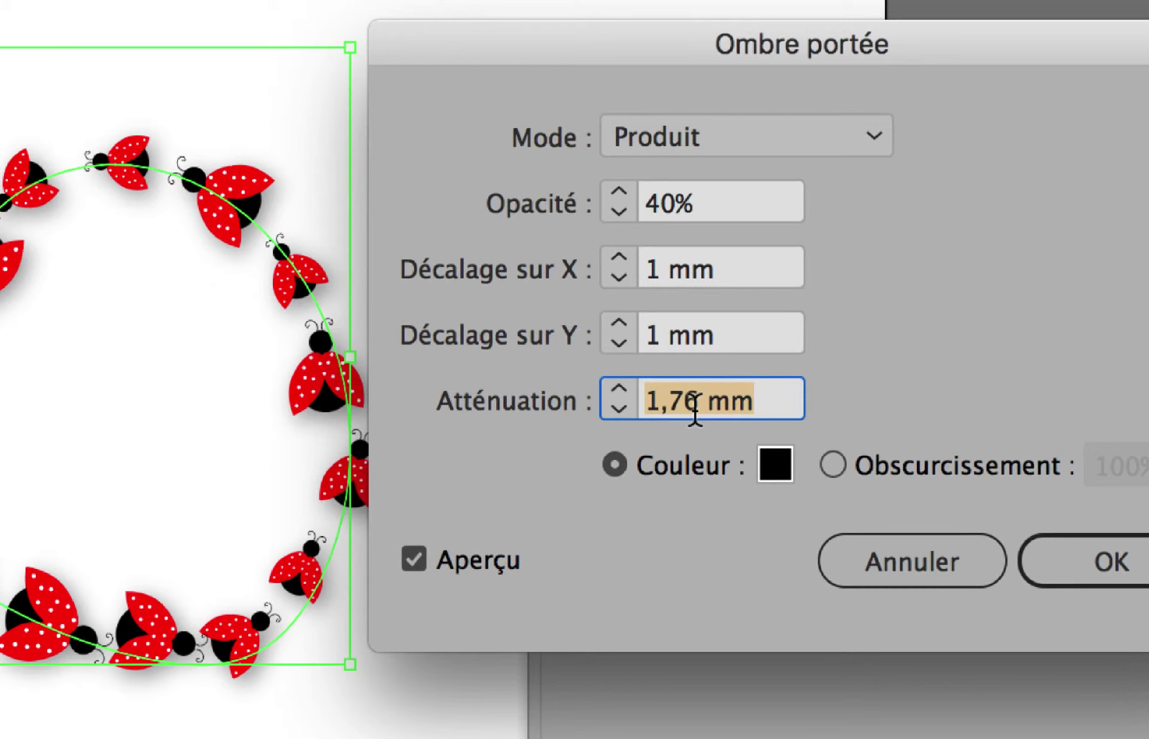
{"action": "type", "text": "0,5"}
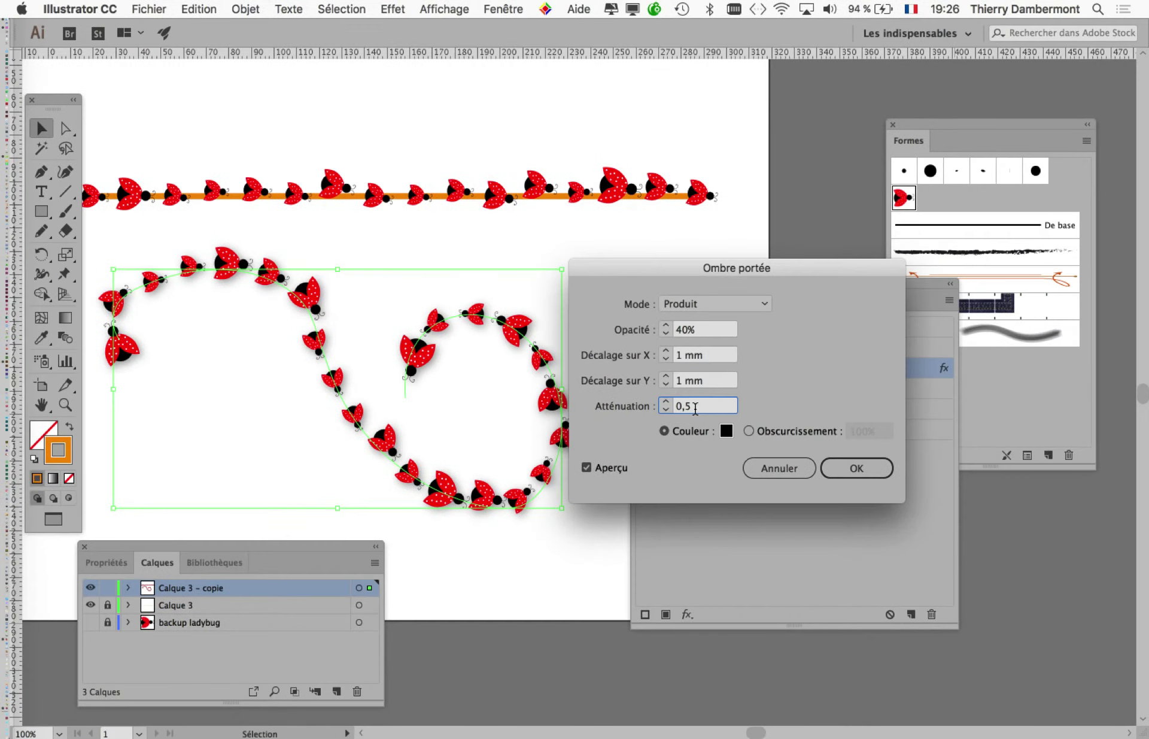
{"action": "key", "text": "Tab"}
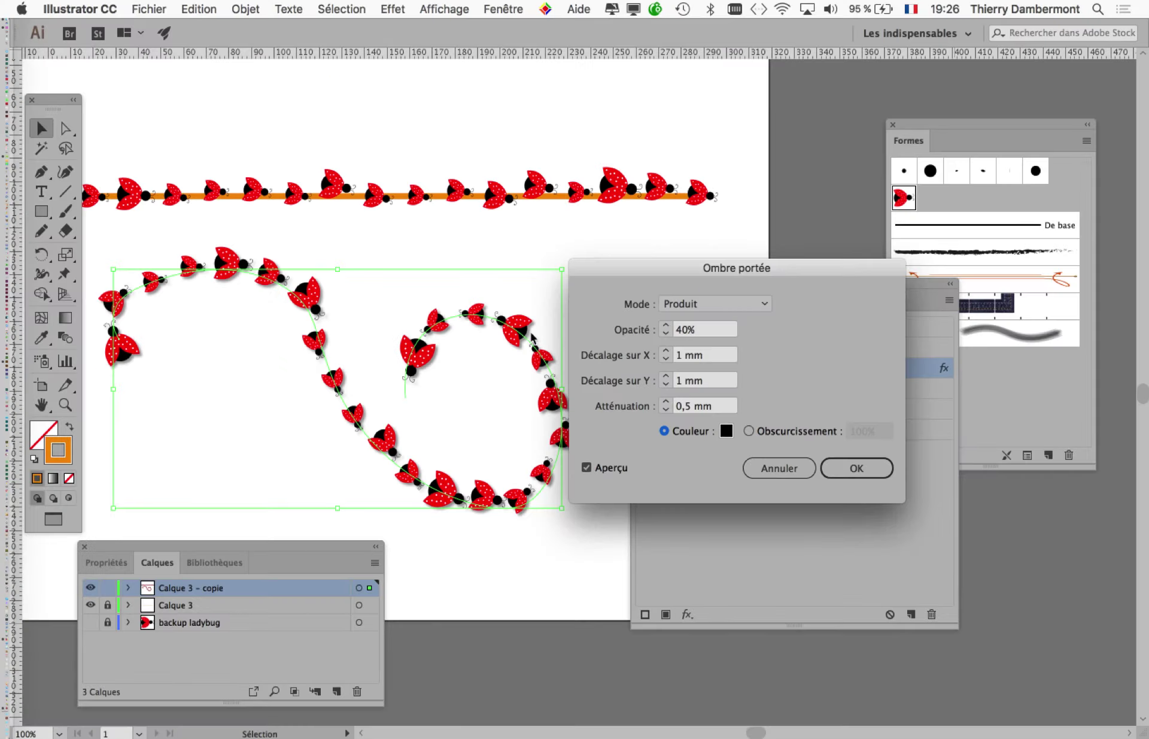
{"action": "left_click", "coordinate": [876, 466]}
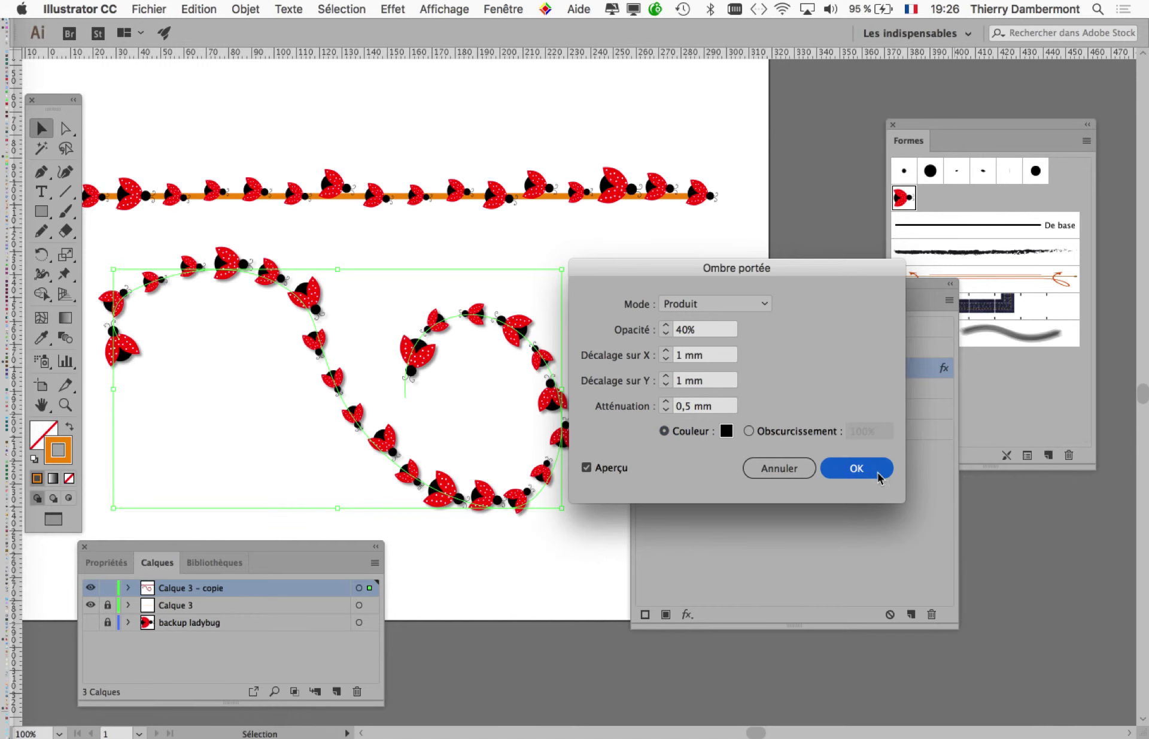
{"action": "left_click", "coordinate": [149, 9]}
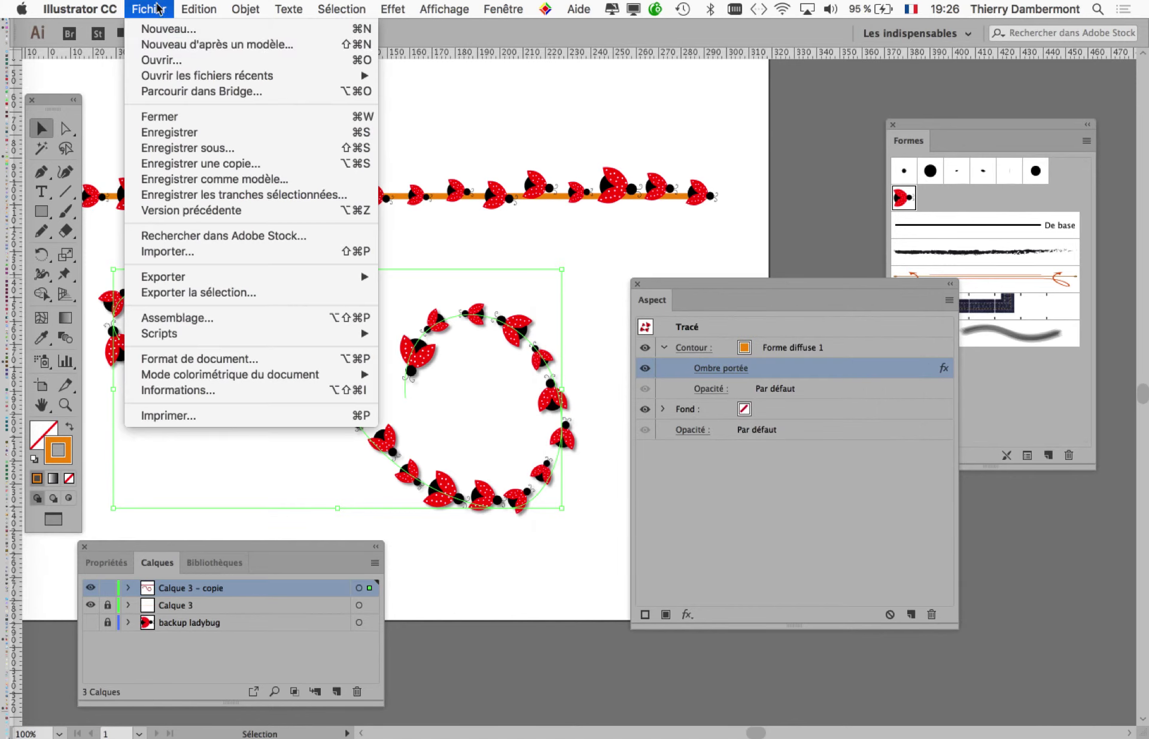
- Save the artwork as forme-diffuse-08.ai with default Illustrator options, then shift the appearance attributes
{"action": "left_click", "coordinate": [224, 148]}
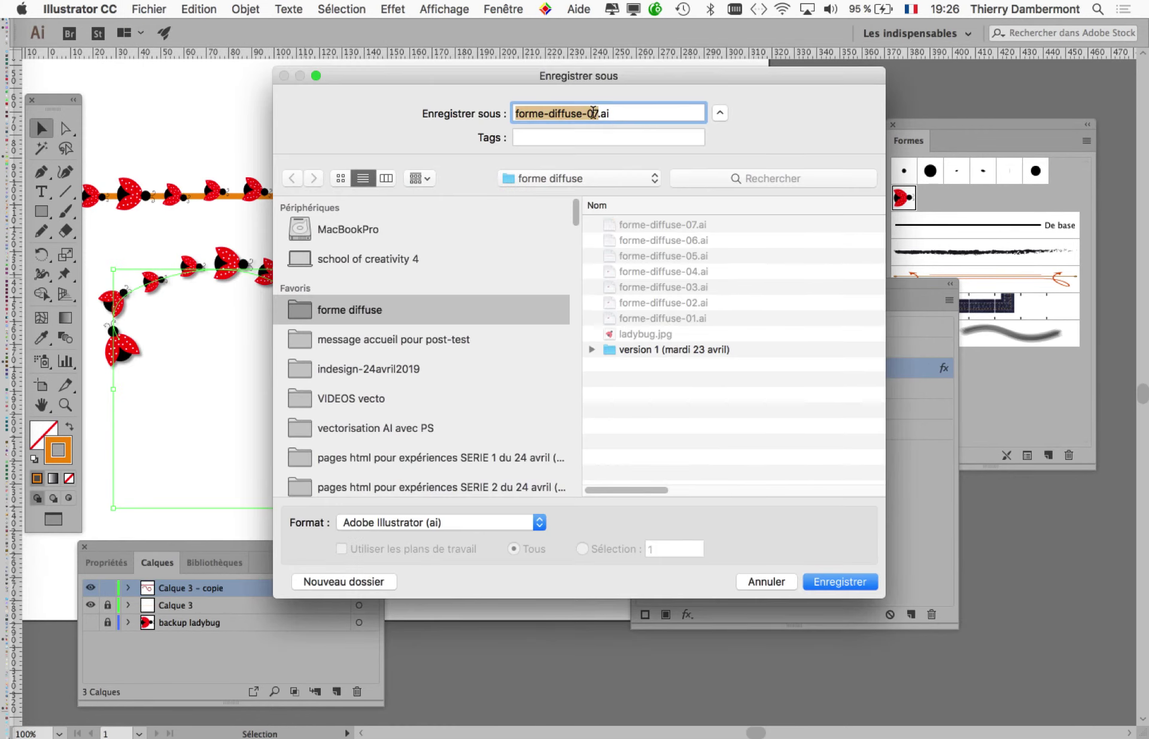
{"action": "left_click", "coordinate": [597, 113]}
{"action": "type", "text": "8"}
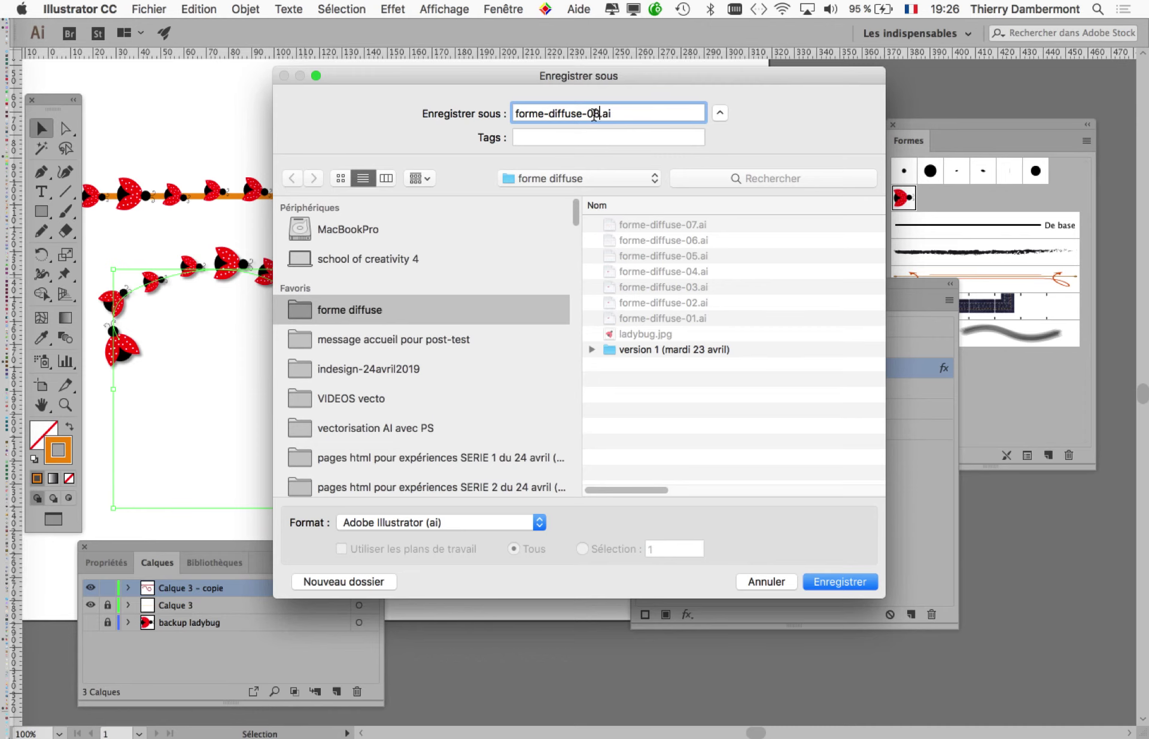
{"action": "left_click", "coordinate": [832, 581]}
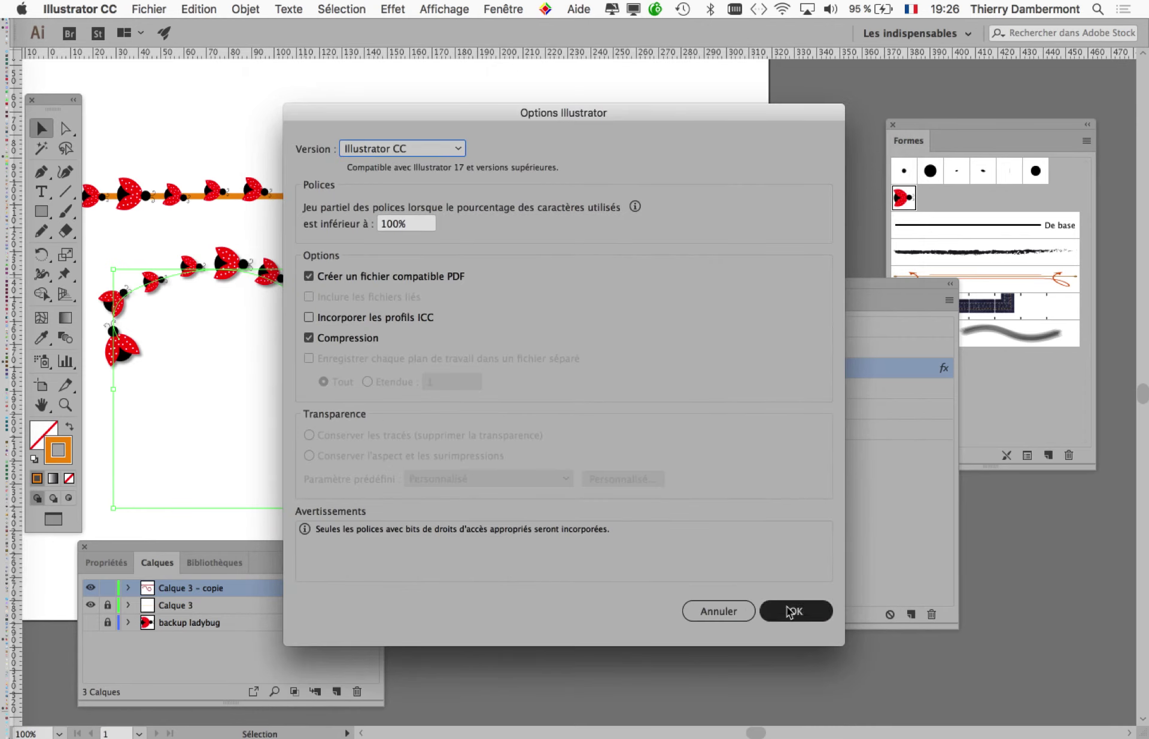
{"action": "key", "text": "Return"}
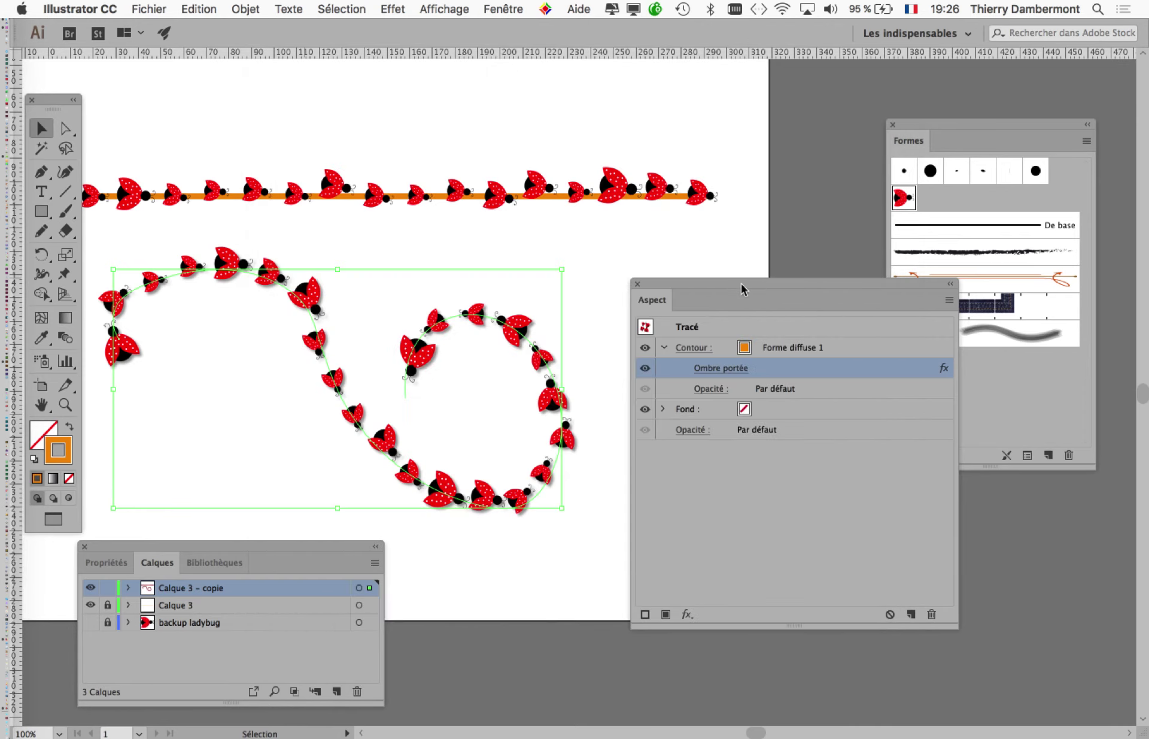
{"action": "mouse_move", "coordinate": [733, 282]}
{"action": "left_mouse_down"}
{"action": "mouse_move", "coordinate": [749, 337]}
{"action": "mouse_move", "coordinate": [756, 310]}
{"action": "left_mouse_up"}
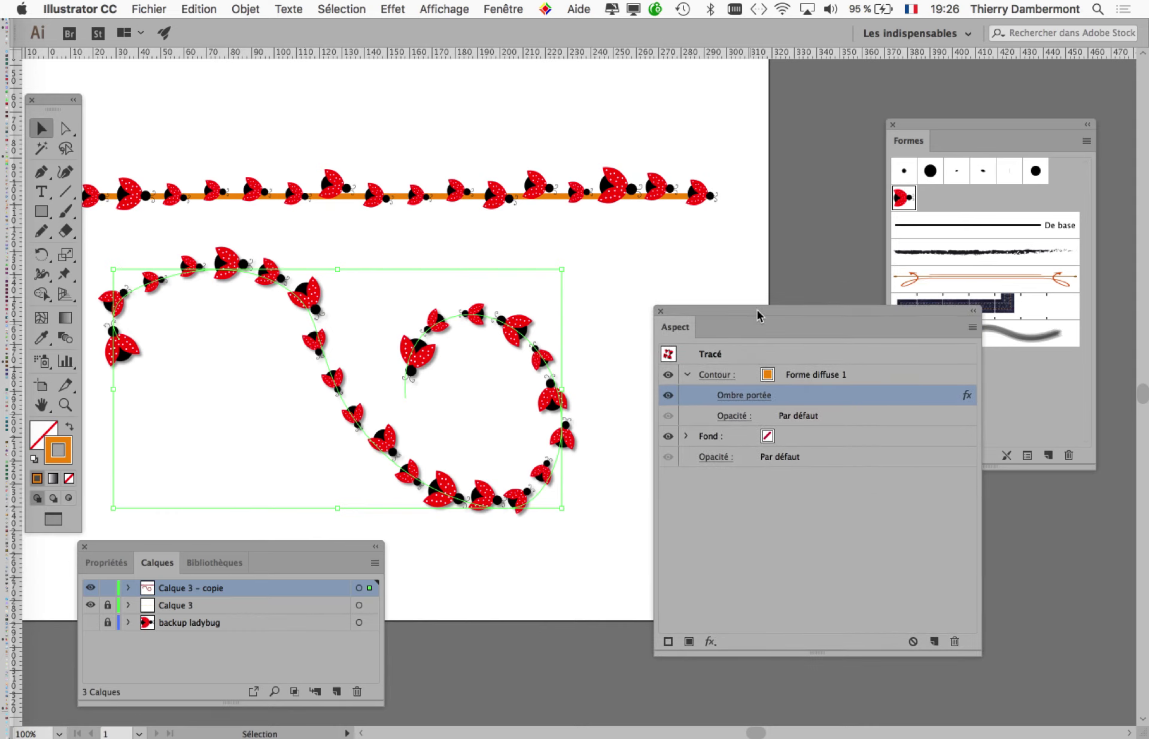